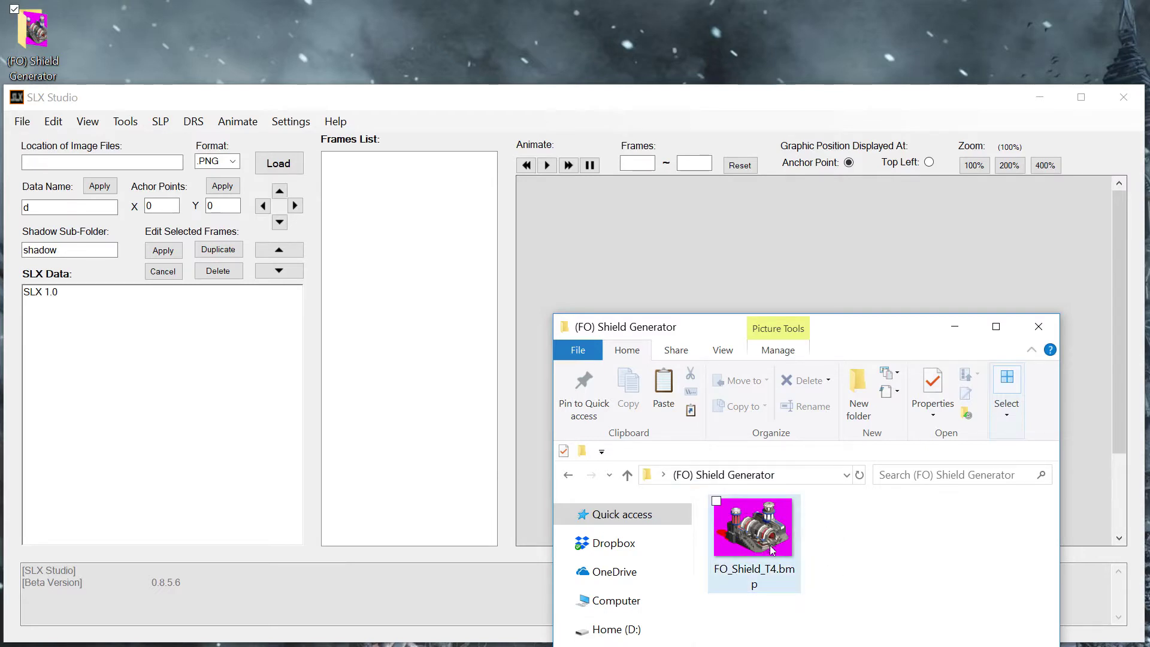
# Load FO_Shield_T4.bmp from the (FO) Shield Generator folder into the frames list and select its frame
pyautogui.moveTo(773, 551); pyautogui.dragTo(403, 295)
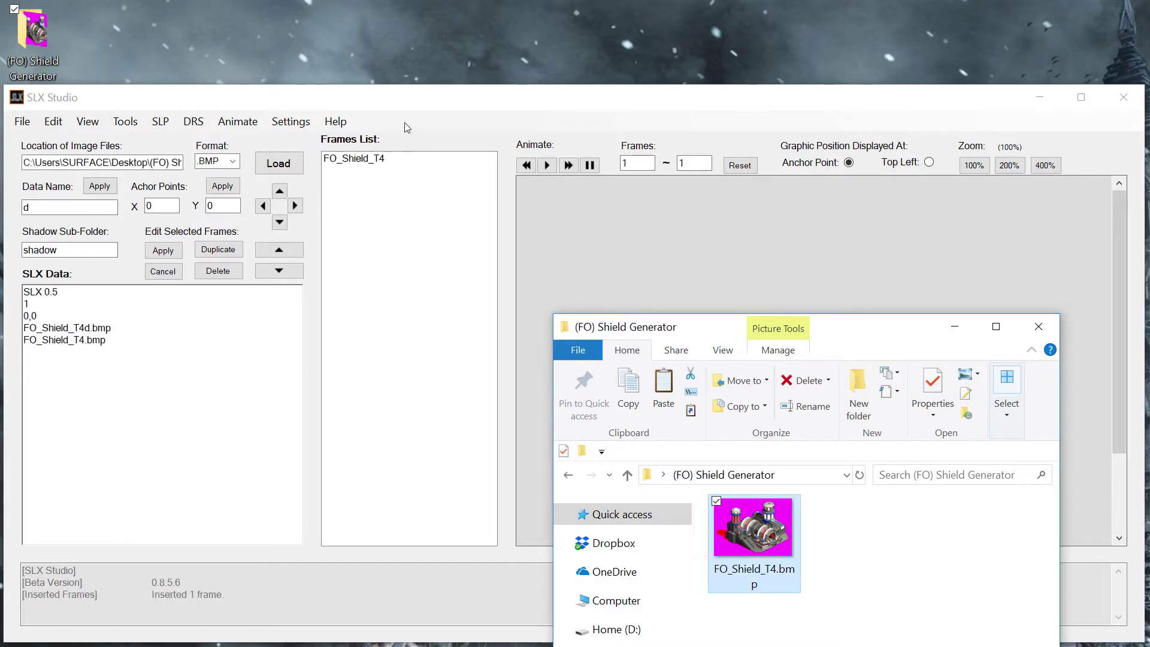
pyautogui.click(405, 104)
pyautogui.click(375, 160)
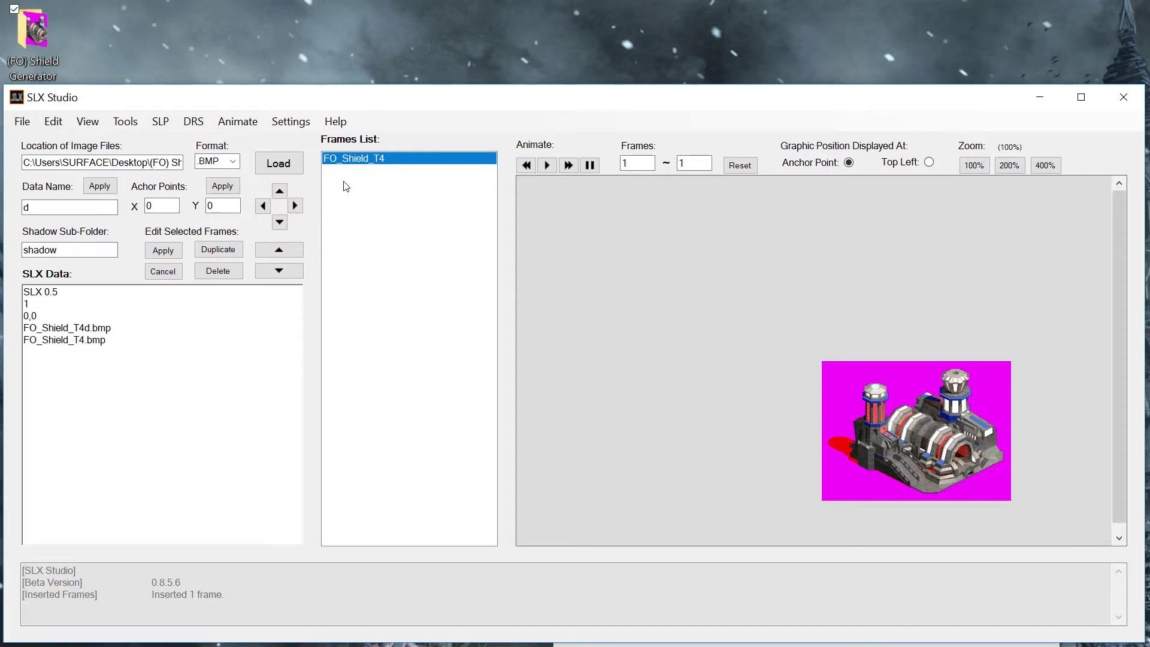
pyautogui.click(22, 122)
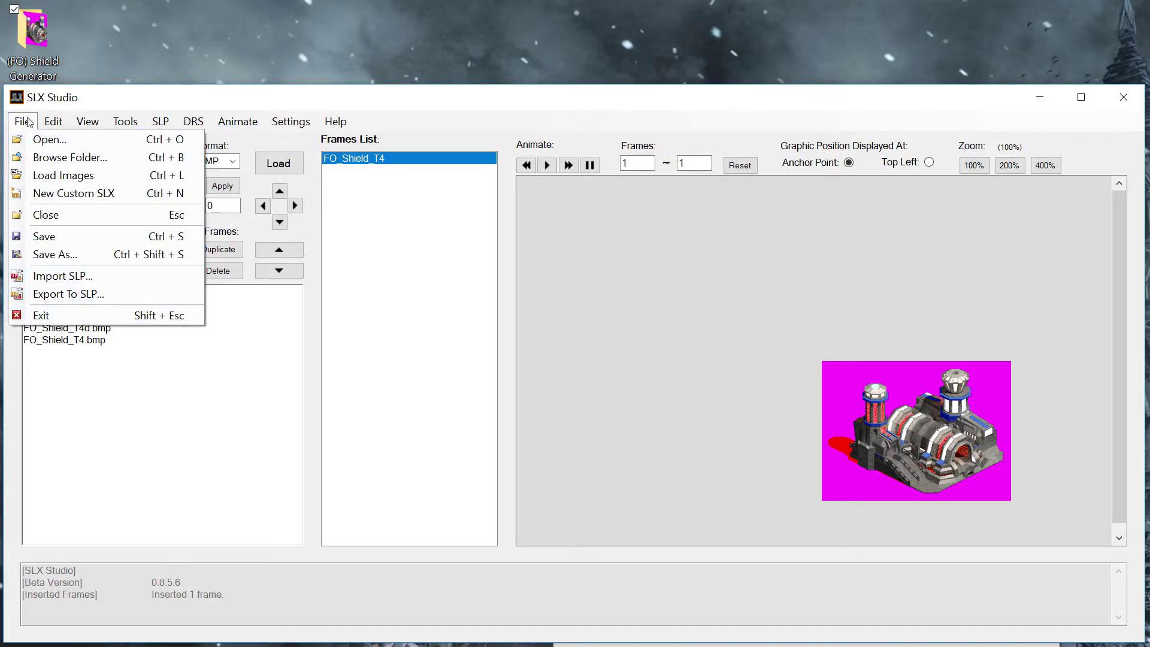
pyautogui.moveTo(76, 123)
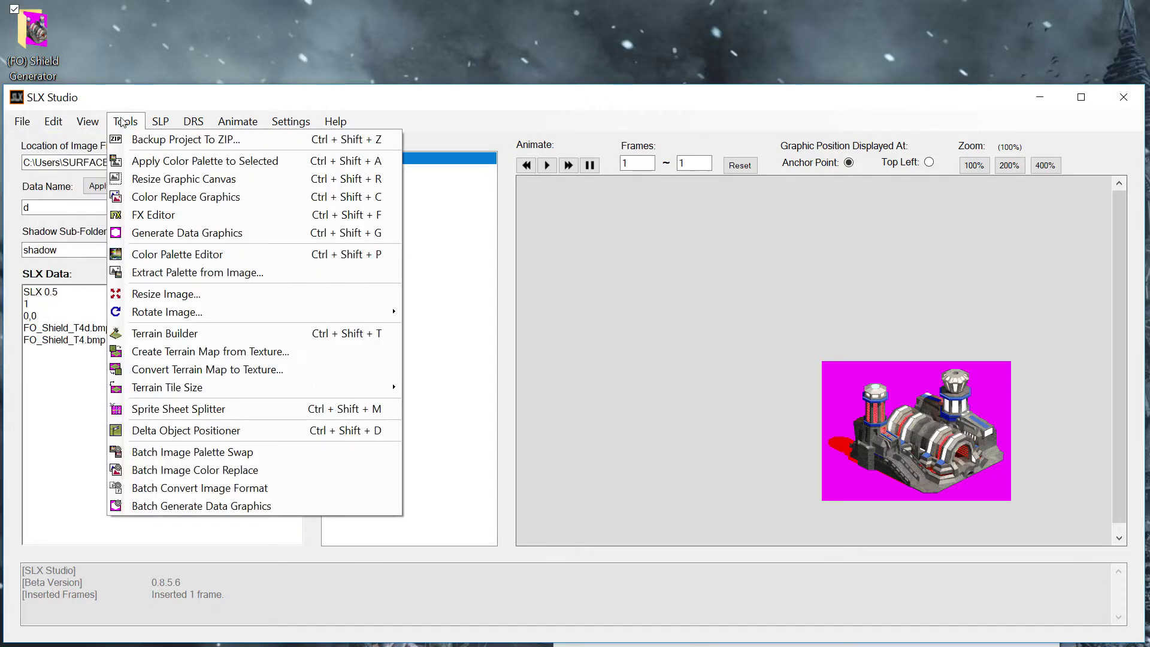
pyautogui.moveTo(166, 125)
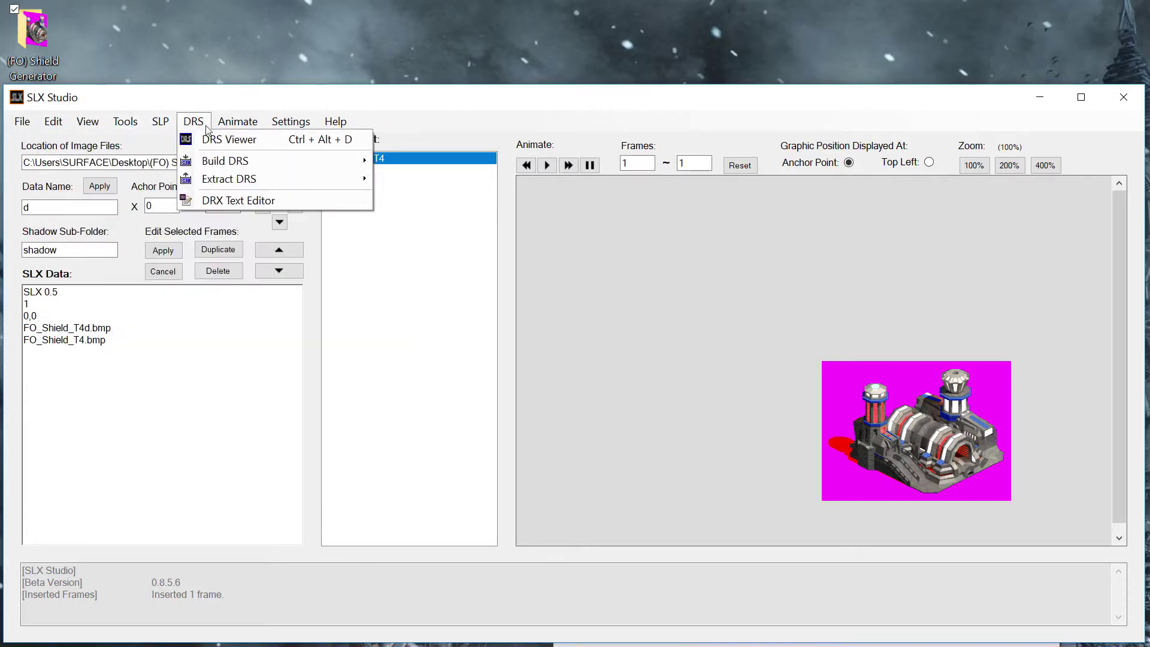
pyautogui.moveTo(336, 121)
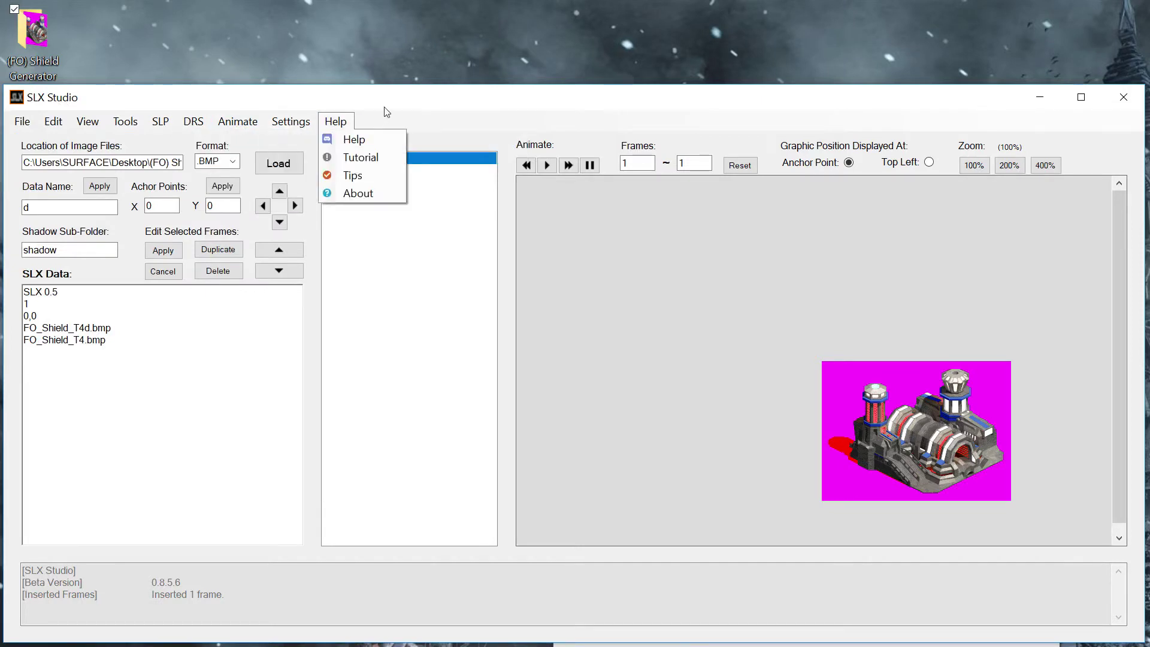
pyautogui.click(384, 116)
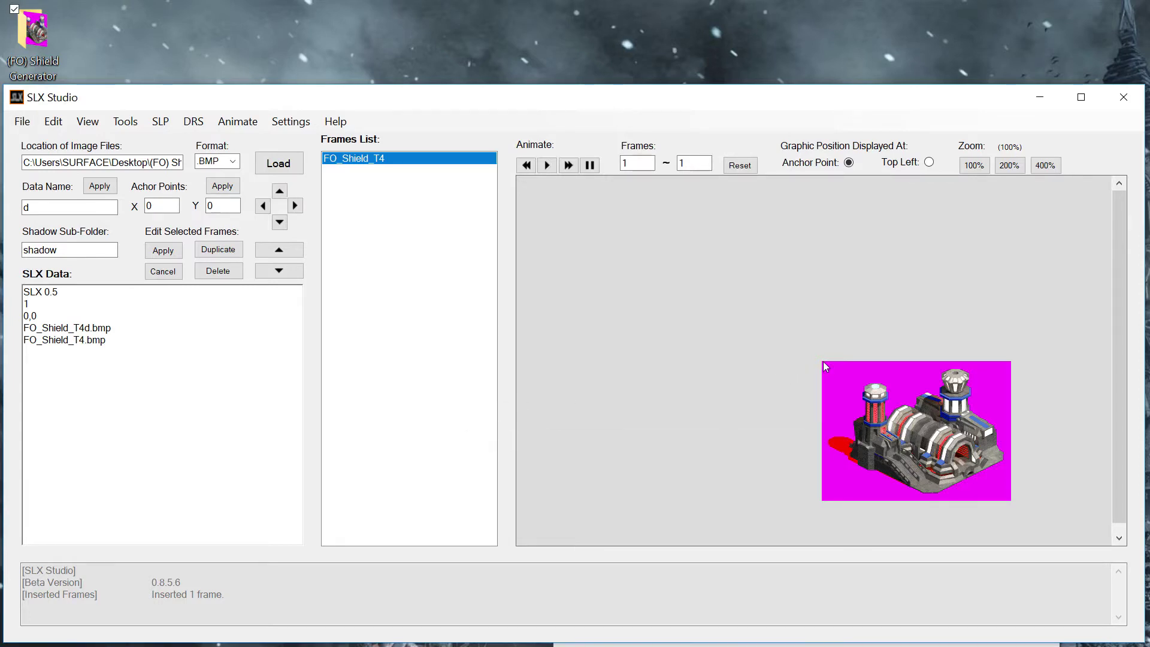
# Show the anchor point and place it at the centre of the building's base, about X 180, Y 157
pyautogui.click(88, 121)
pyautogui.click(121, 148)
pyautogui.click(929, 456)
# Display a 3x3 selection box and apply a fine-tuned anchor point of X 180, Y 158 to the frame
pyautogui.click(91, 123)
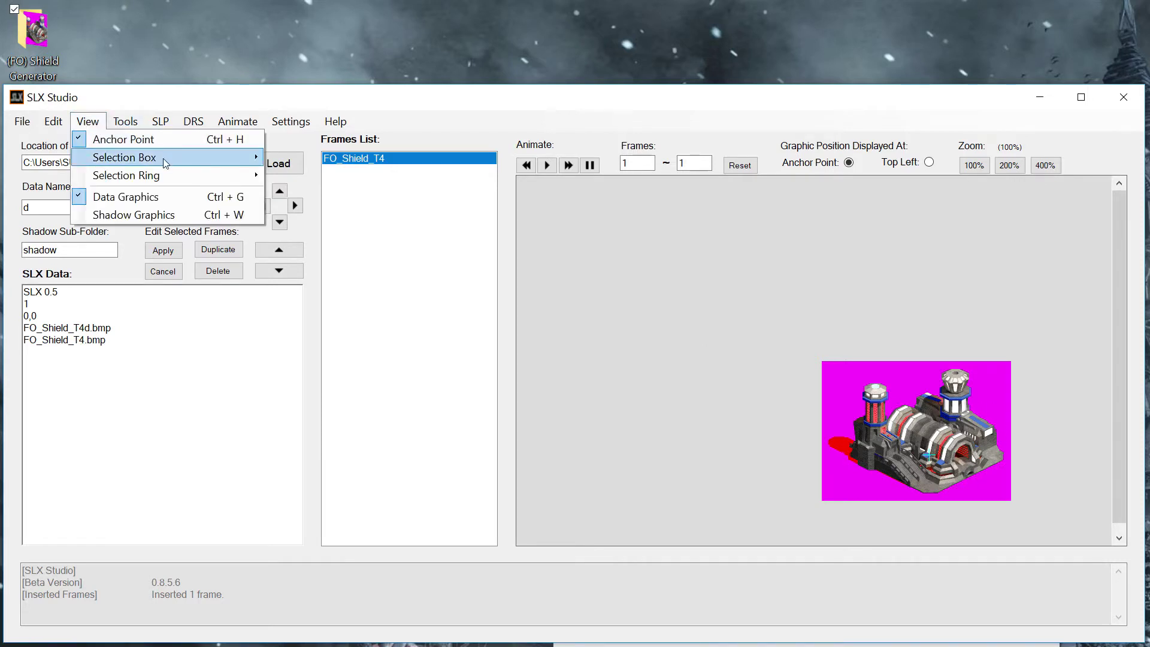
pyautogui.moveTo(166, 162)
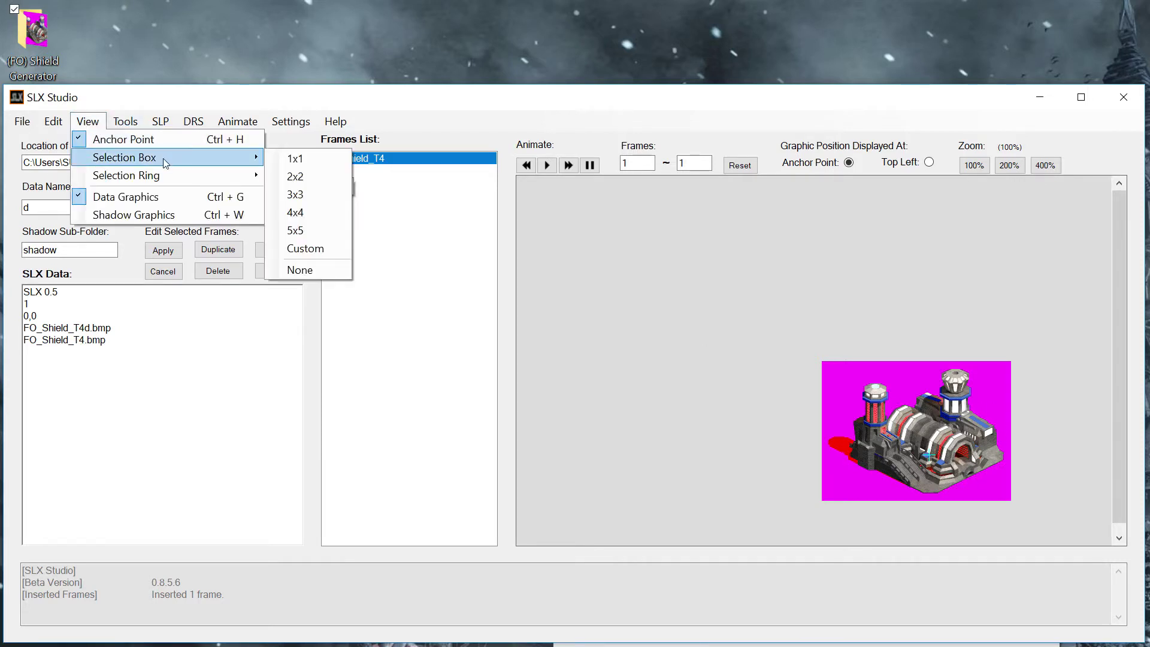
pyautogui.click(304, 194)
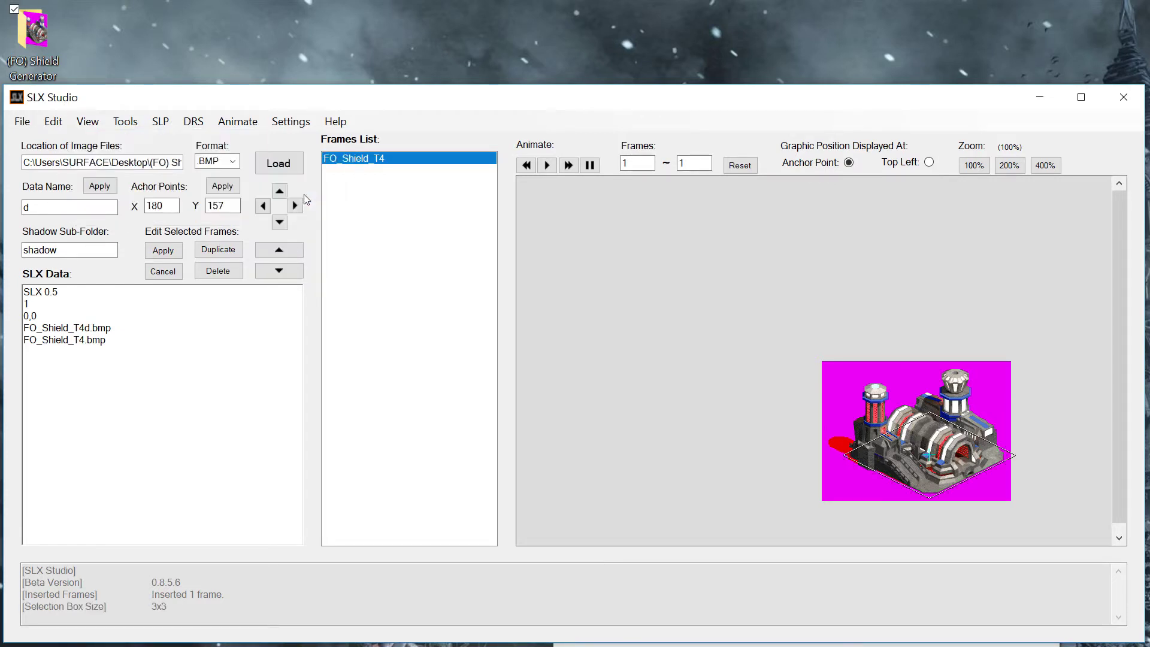
pyautogui.click(280, 223)
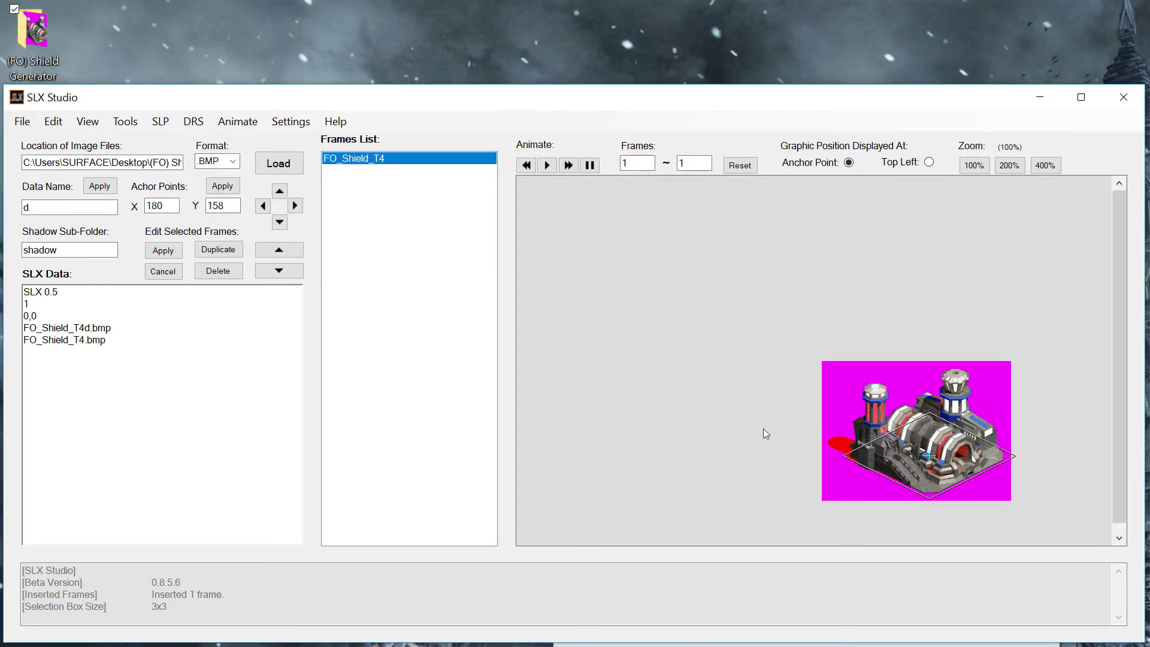
pyautogui.click(236, 187)
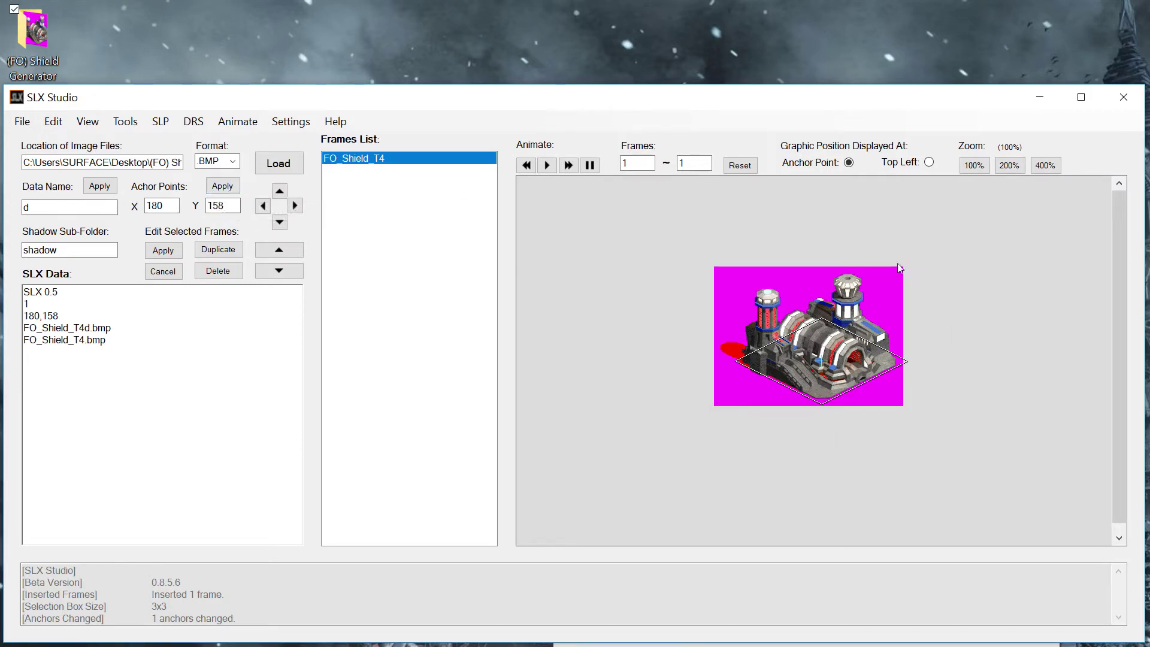
# Apply the Standard_Graphics color palette to the selected FO_Shield_T4 frame and redisplay the frame
pyautogui.click(125, 130)
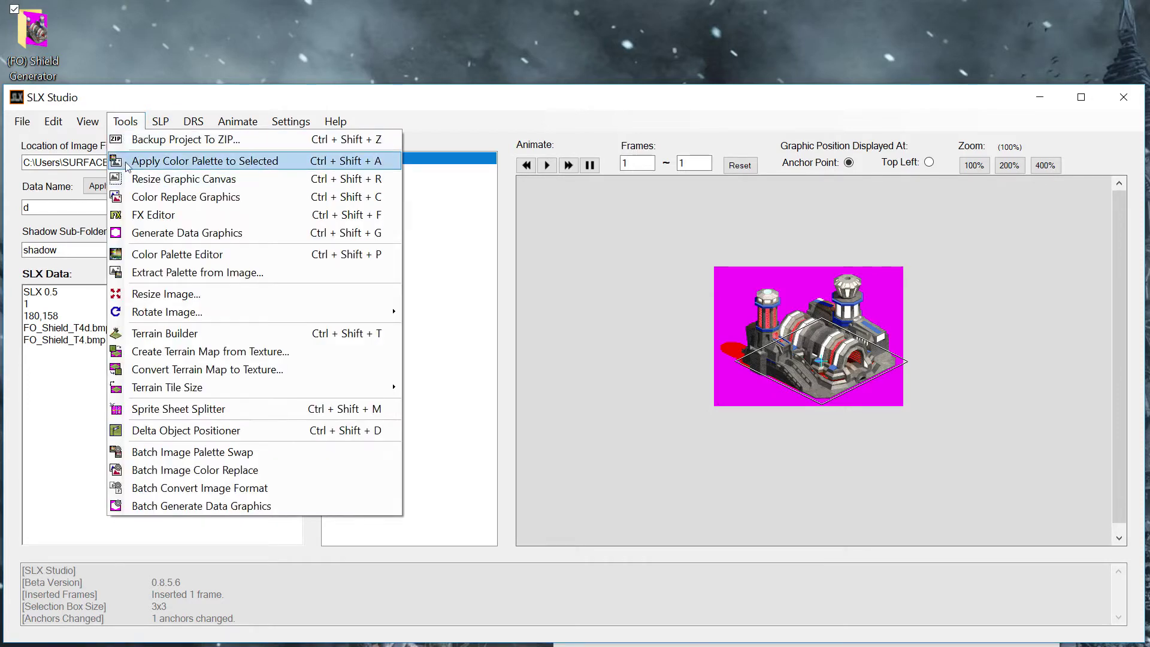
pyautogui.click(201, 168)
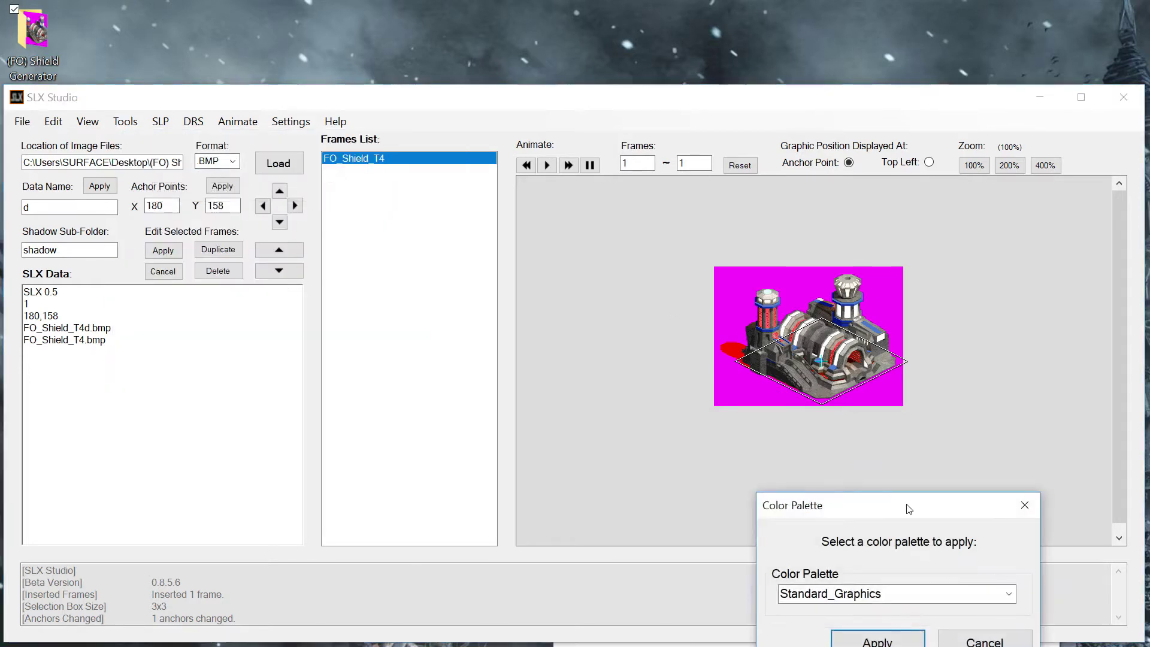
pyautogui.moveTo(906, 506); pyautogui.dragTo(494, 280)
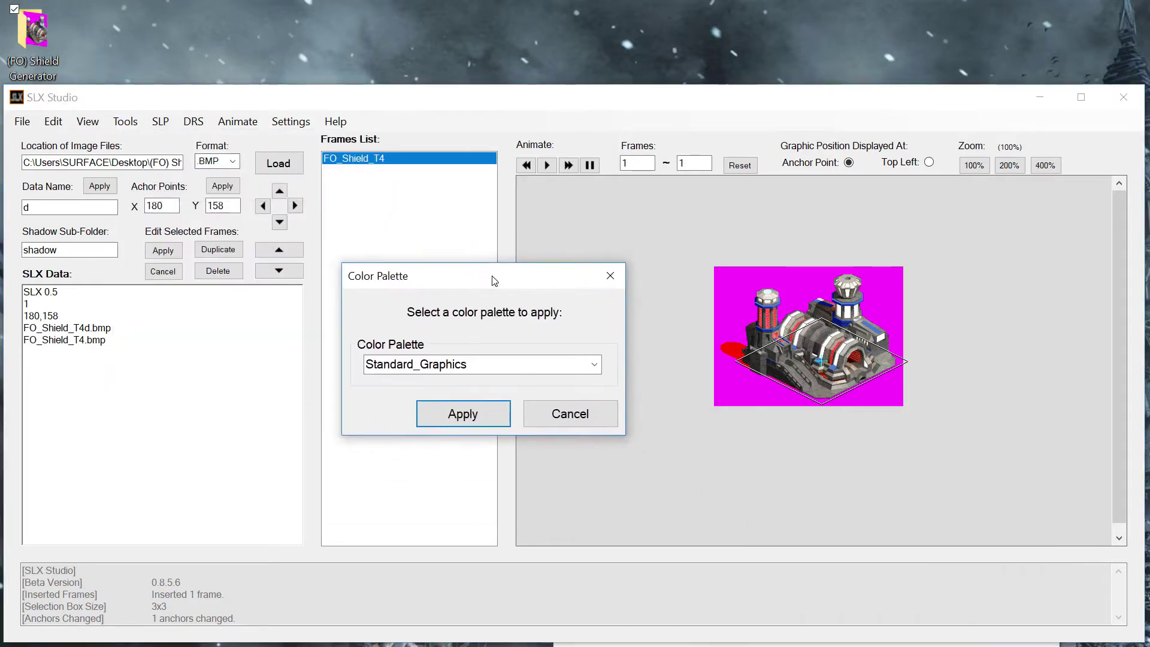
pyautogui.click(594, 366)
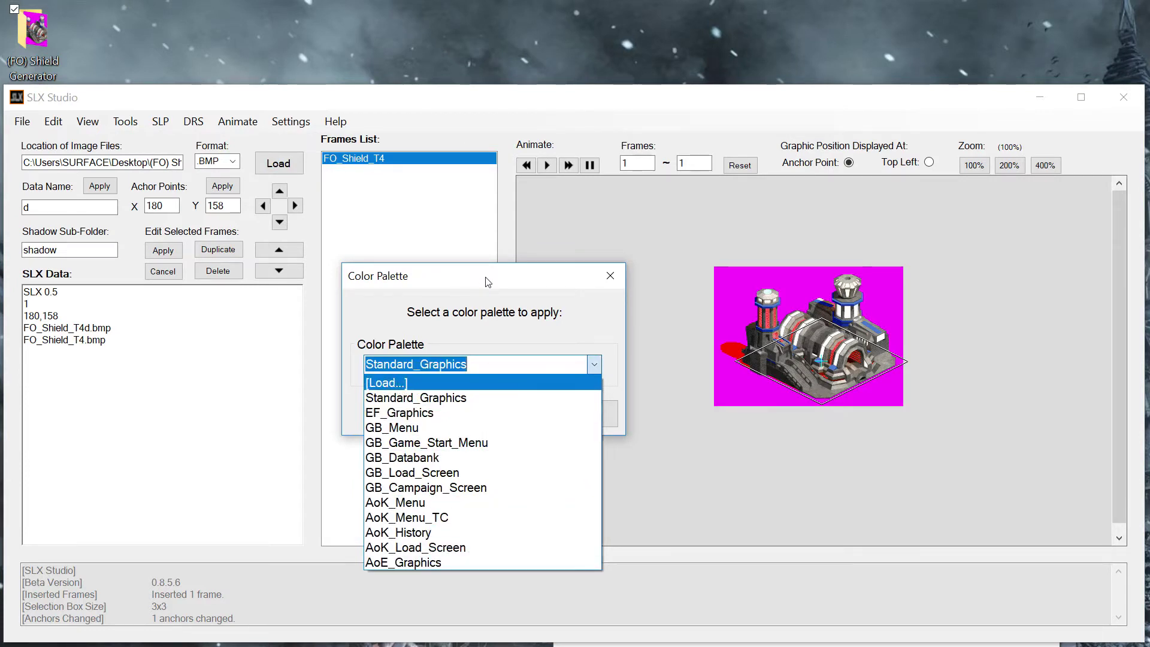
pyautogui.click(515, 293)
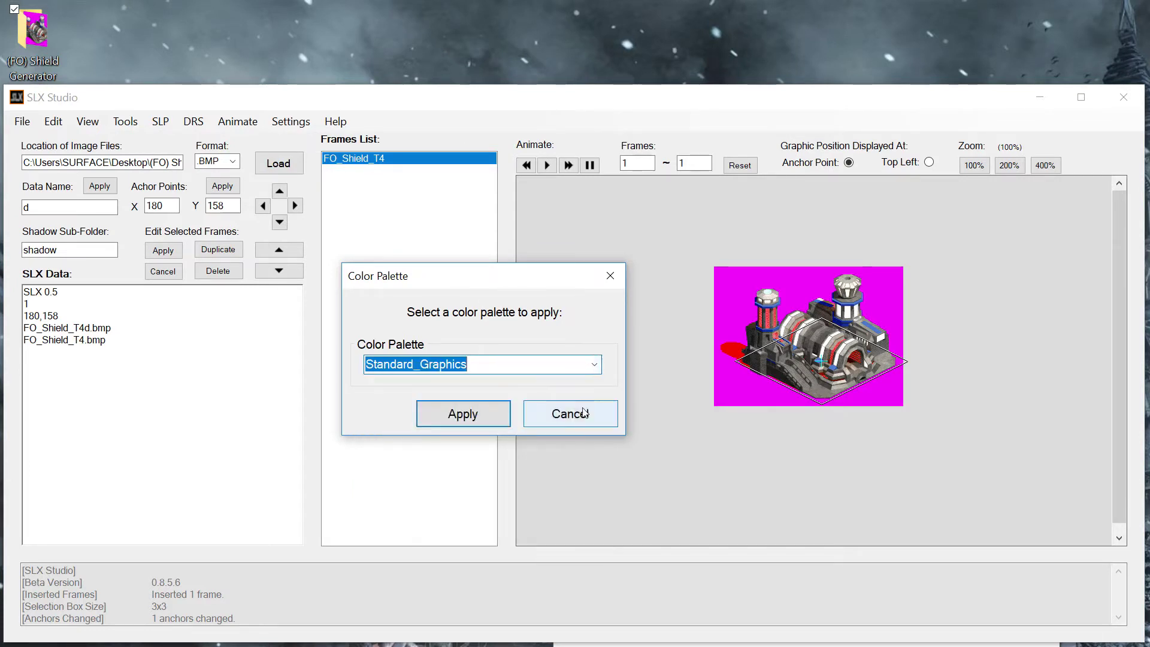
pyautogui.click(476, 416)
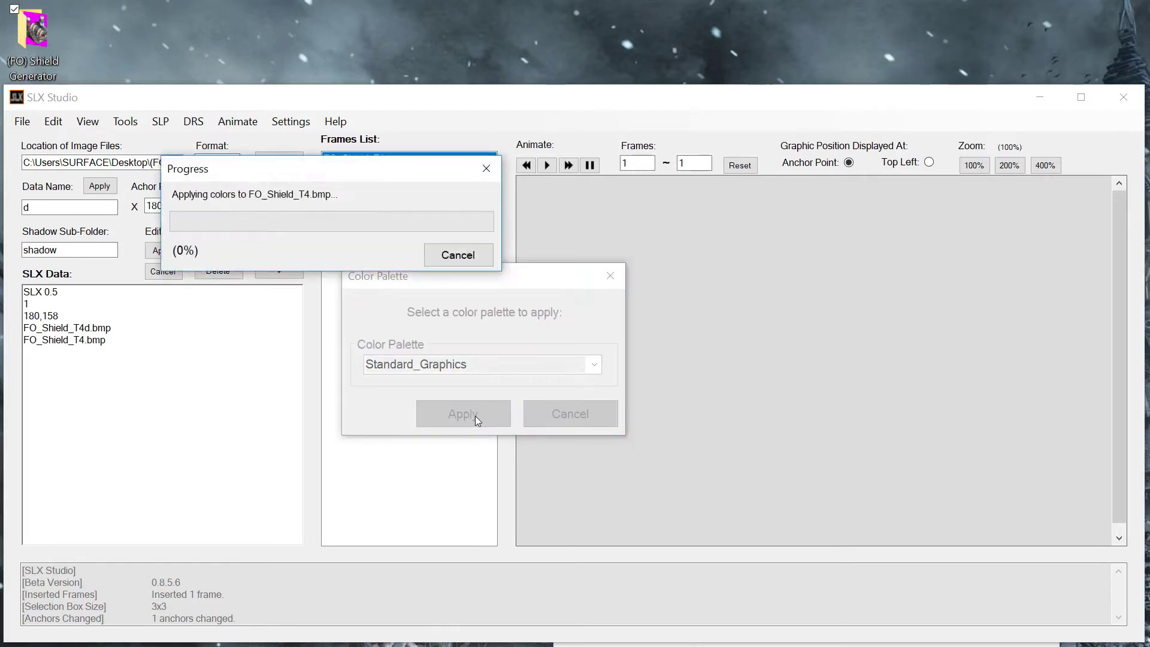
pyautogui.click(575, 416)
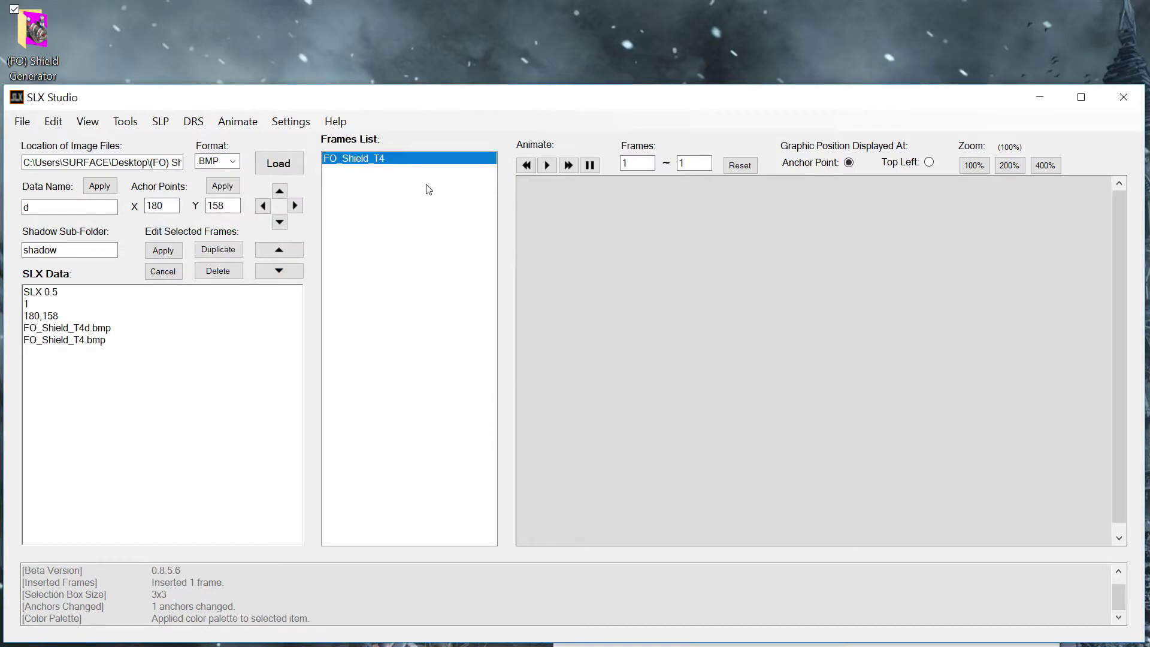
pyautogui.click(431, 160)
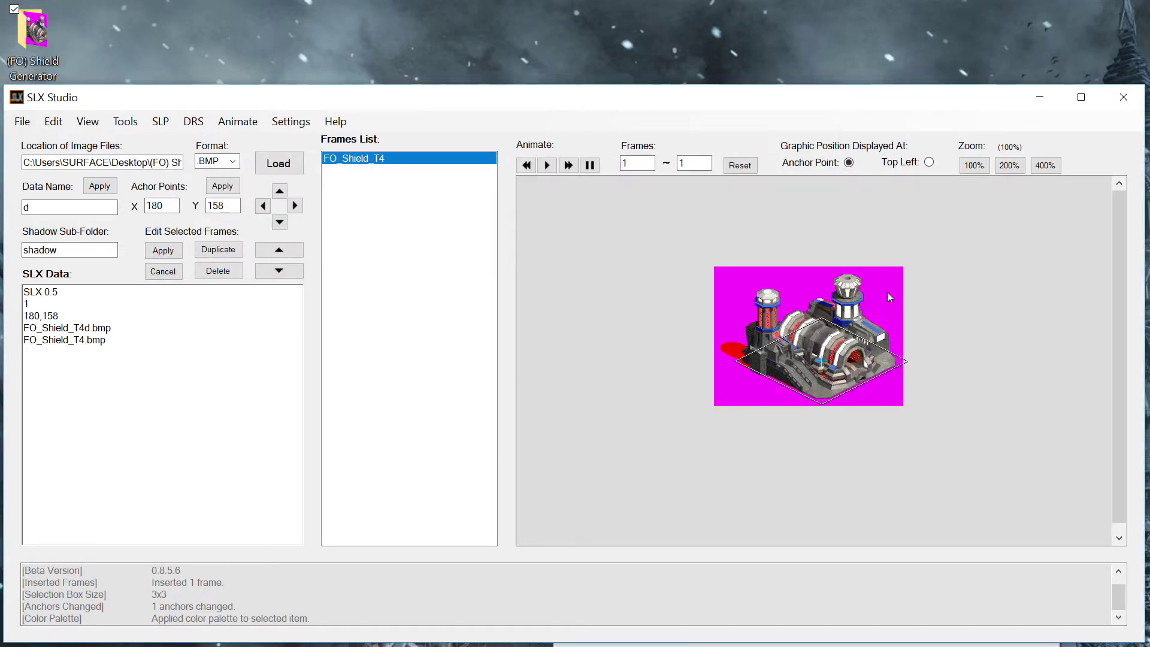
# Hide the selection box around the building by setting it to None
pyautogui.click(87, 121)
pyautogui.moveTo(133, 157)
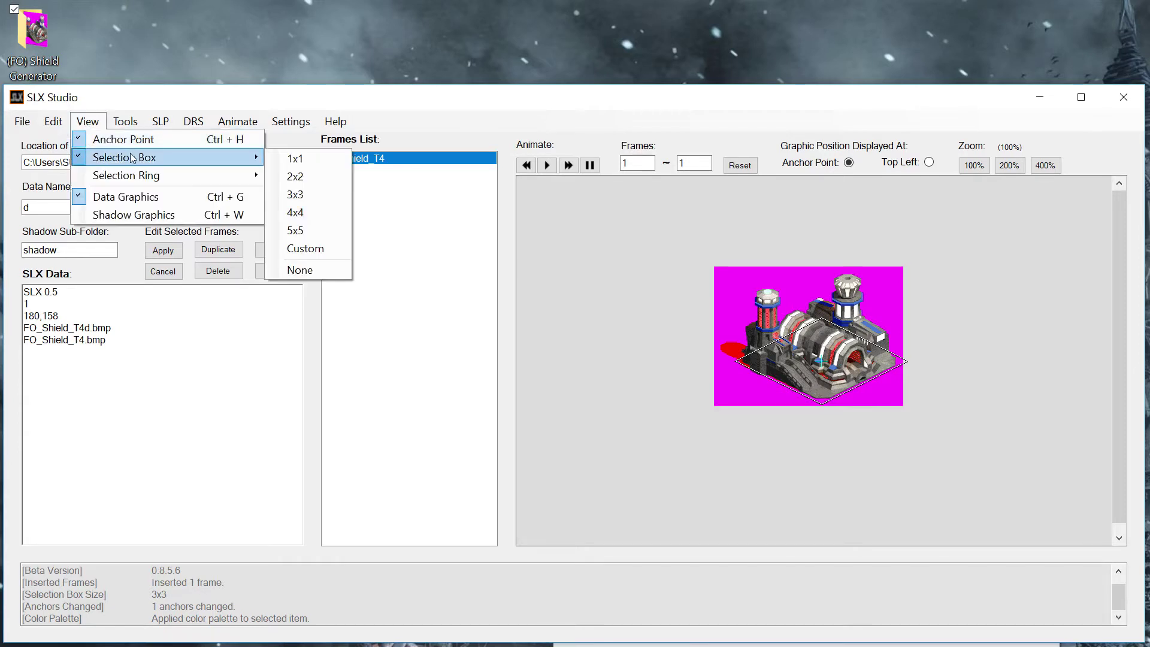
pyautogui.click(316, 273)
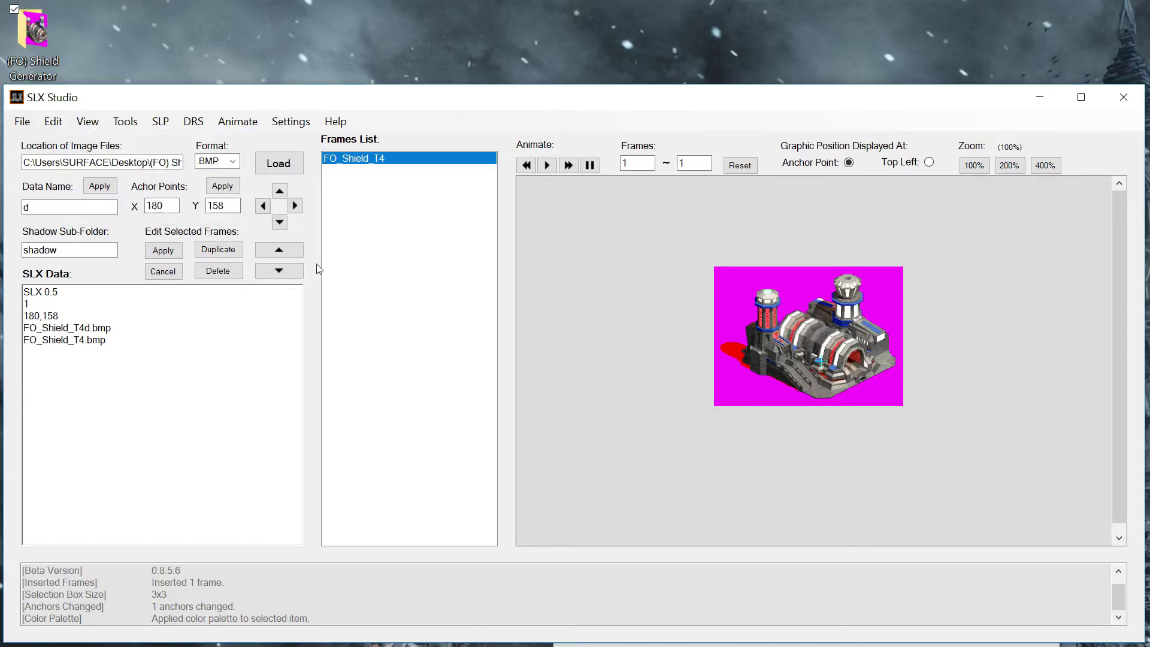
# Start Generate Data Graphics for the FO_Shield_T4 frame and enable Separate Shadow
pyautogui.click(1008, 168)
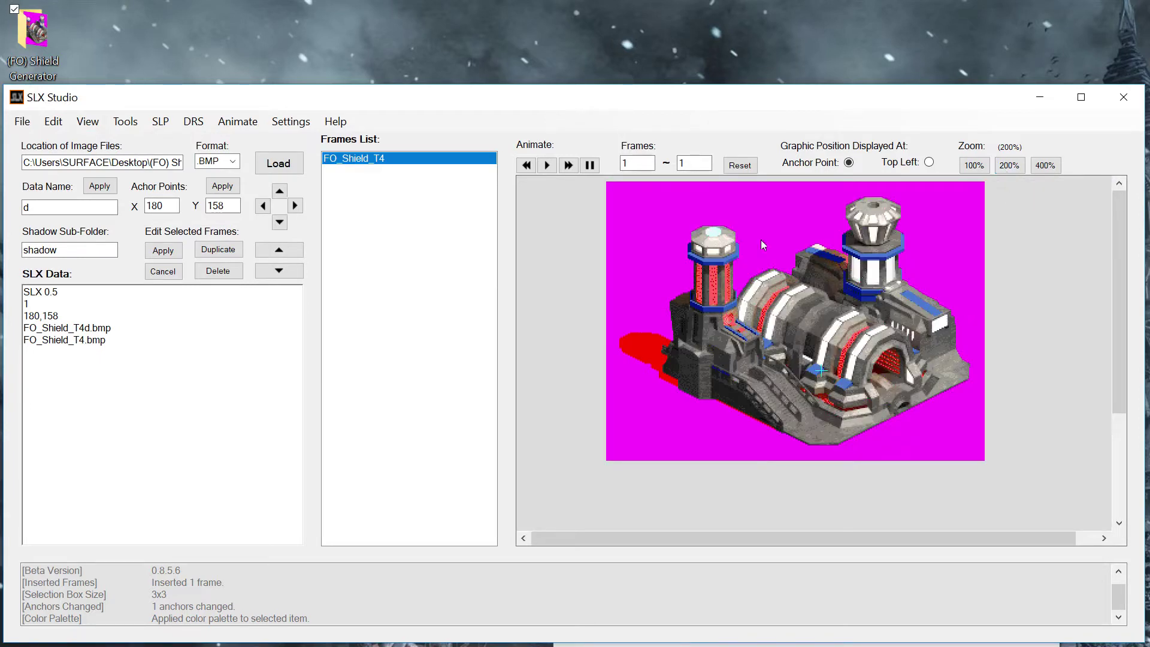
pyautogui.click(126, 121)
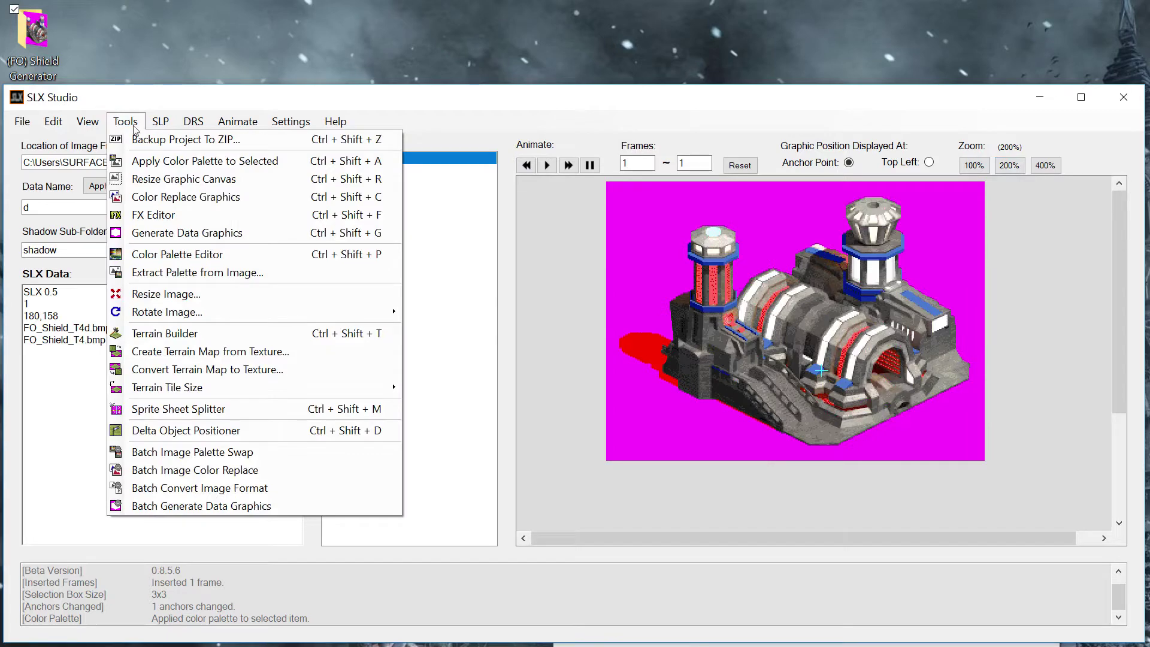
pyautogui.click(194, 236)
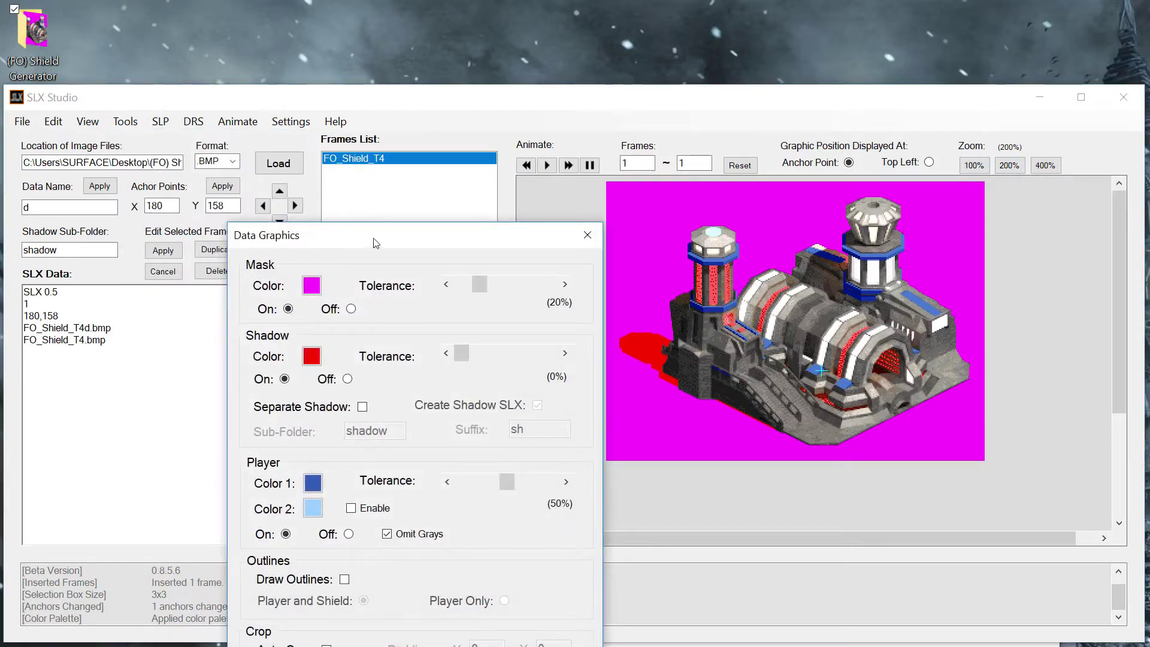
pyautogui.moveTo(371, 239); pyautogui.dragTo(273, 132)
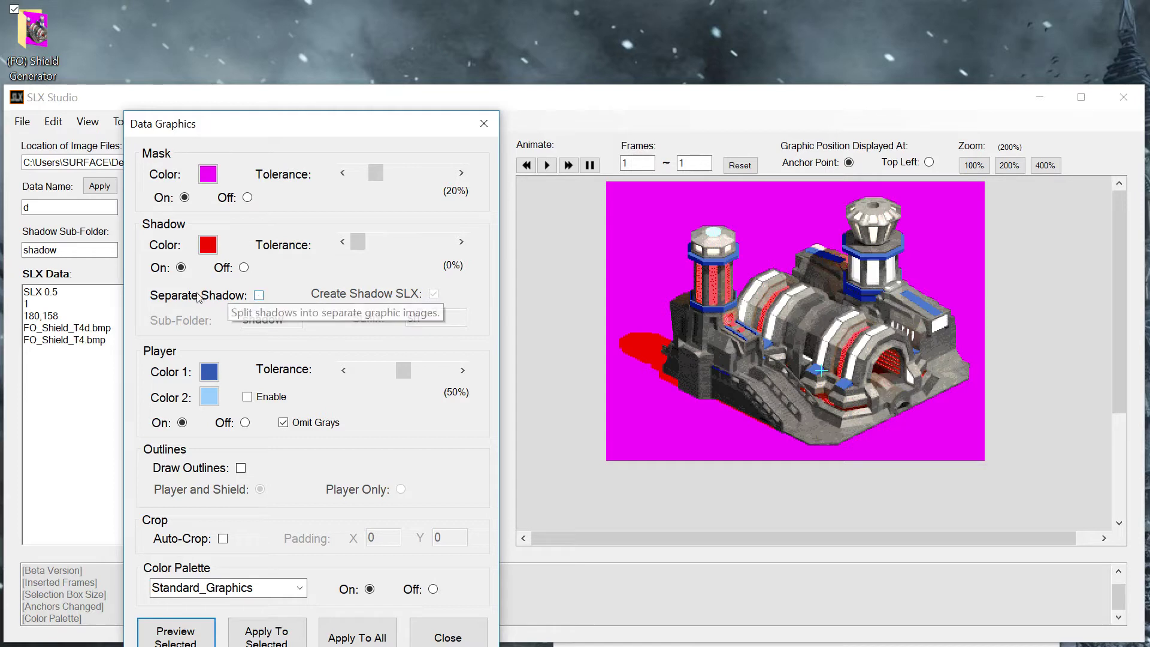
pyautogui.click(259, 296)
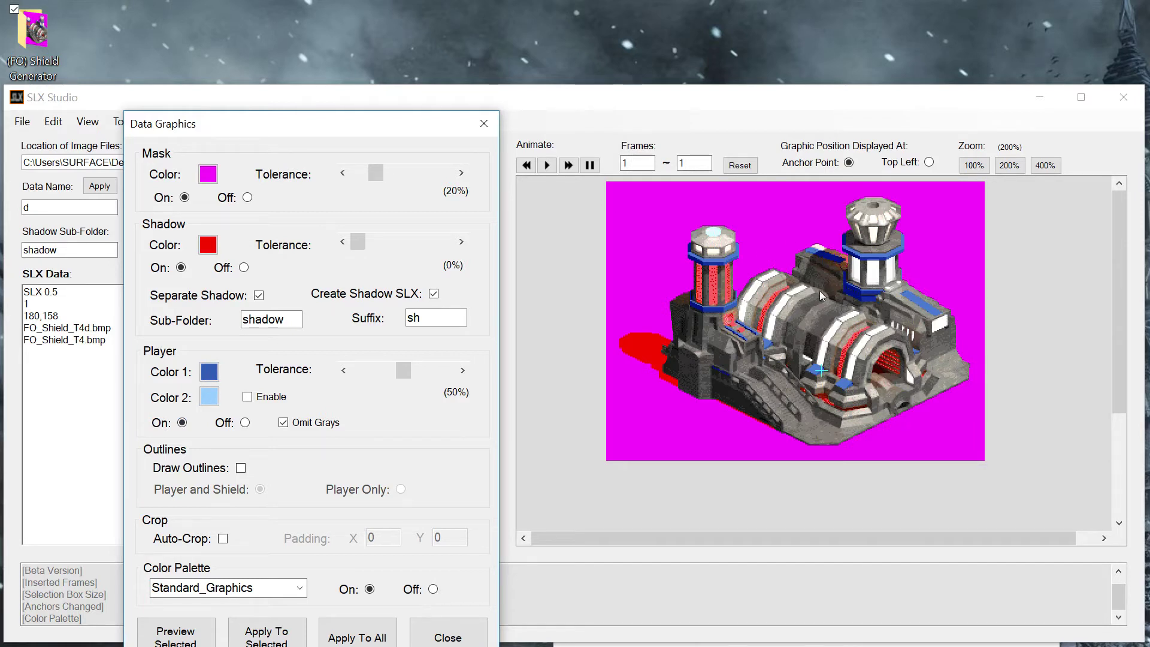
# Set player Color 1 to the custom dark navy blue and Color 2 to the custom medium blue, and enable Color 2
pyautogui.click(216, 376)
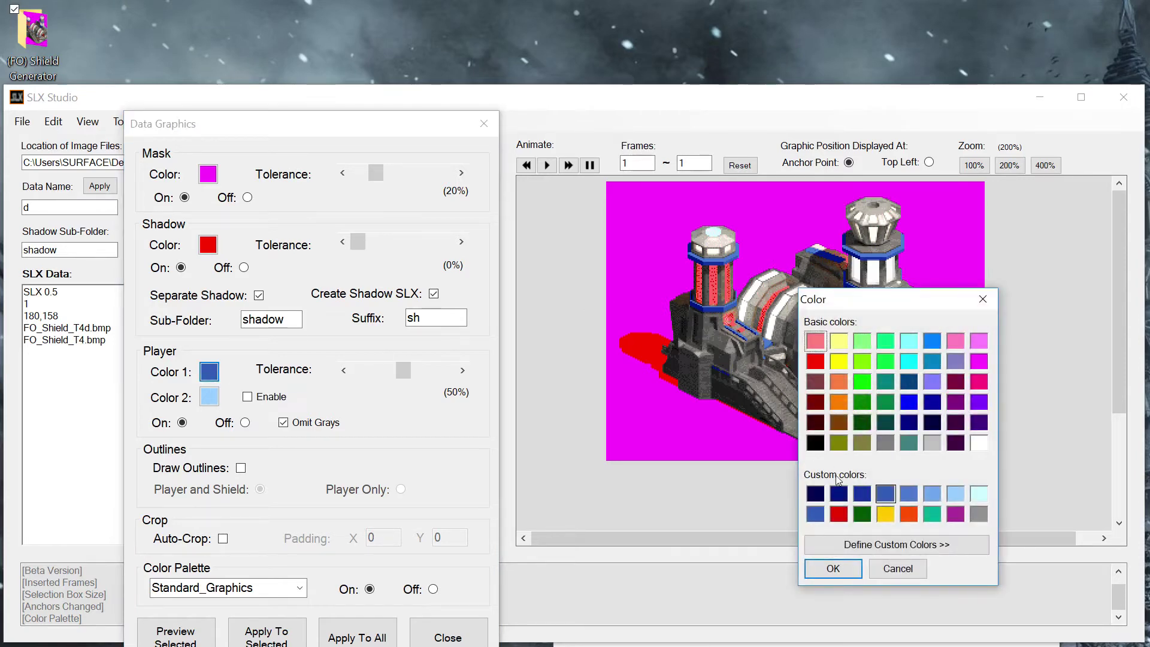
pyautogui.click(839, 493)
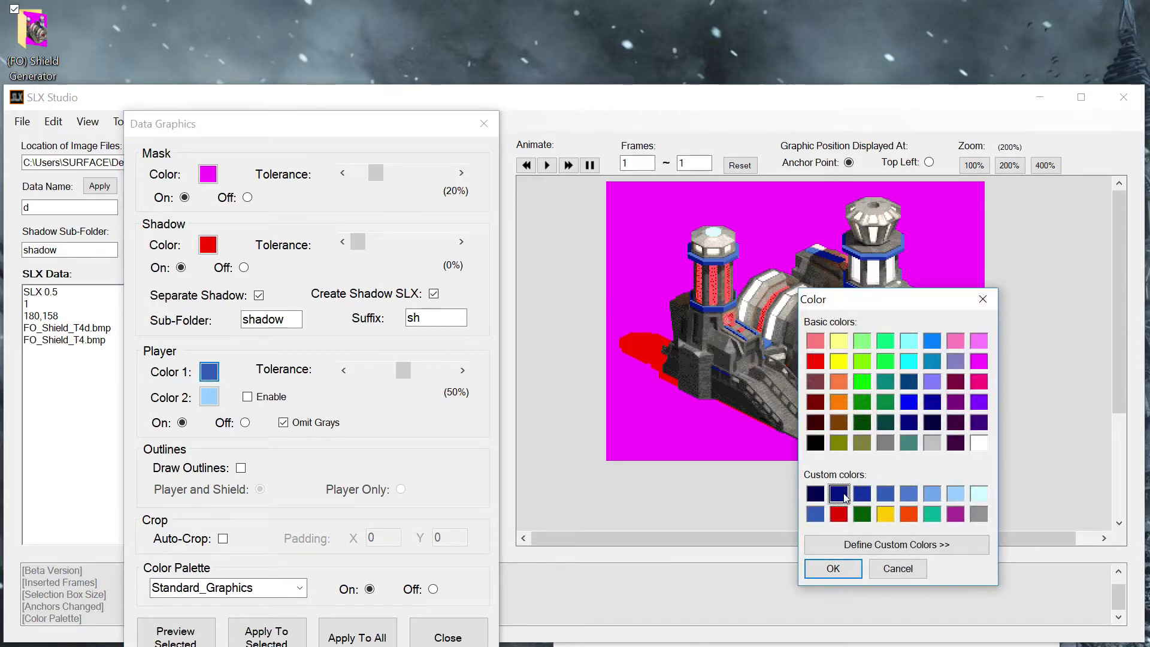
pyautogui.click(836, 568)
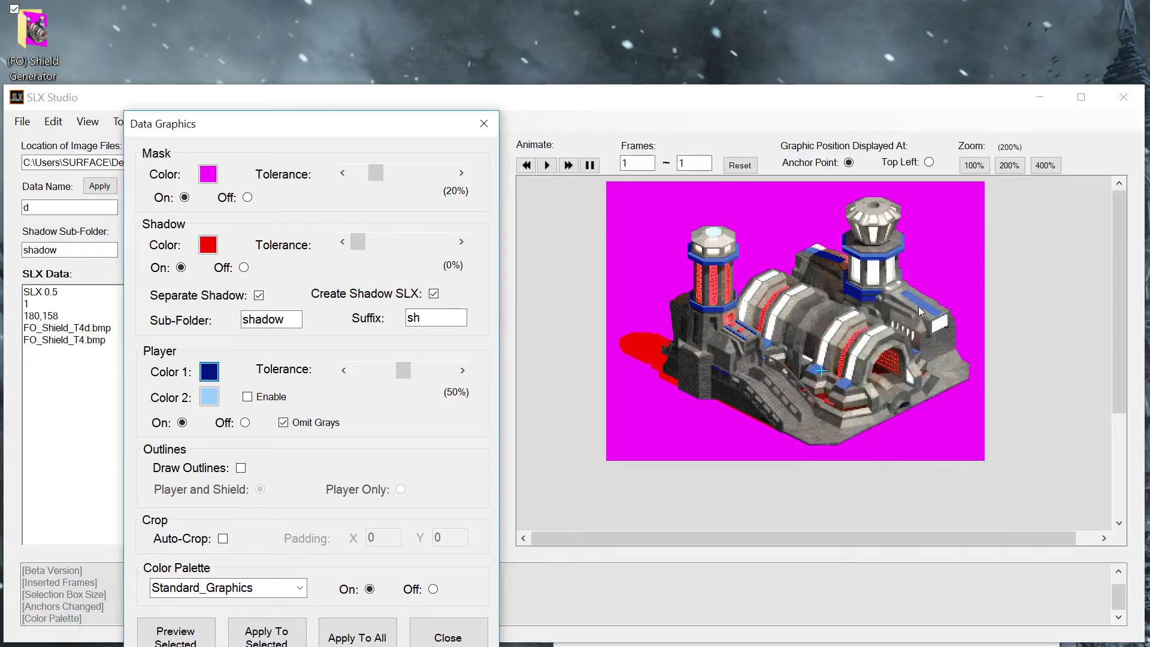
pyautogui.click(209, 396)
pyautogui.click(909, 493)
pyautogui.click(848, 567)
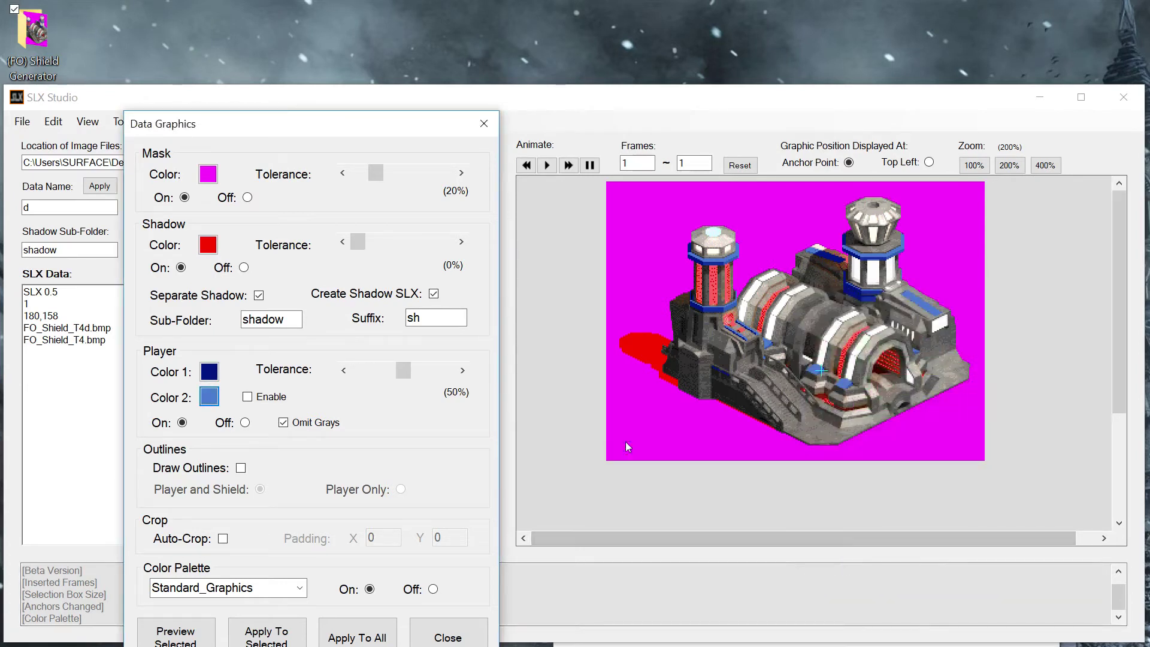
pyautogui.click(252, 404)
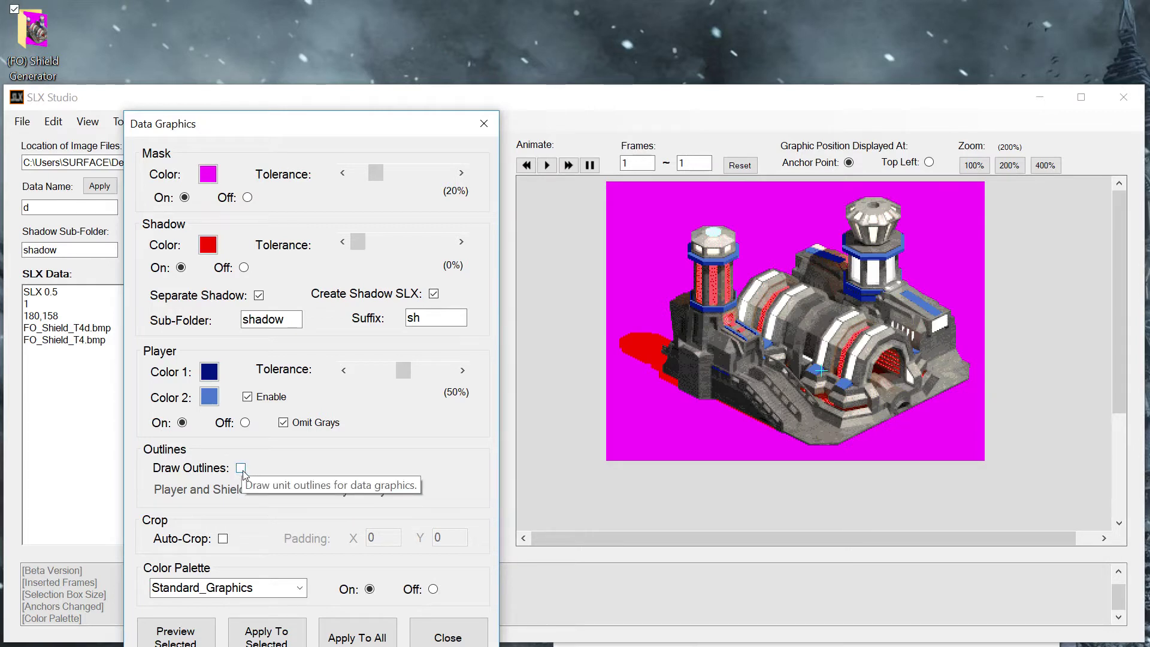
# Enable Auto-Crop and preview the generated data and shadow graphics for the selected frame
pyautogui.click(223, 539)
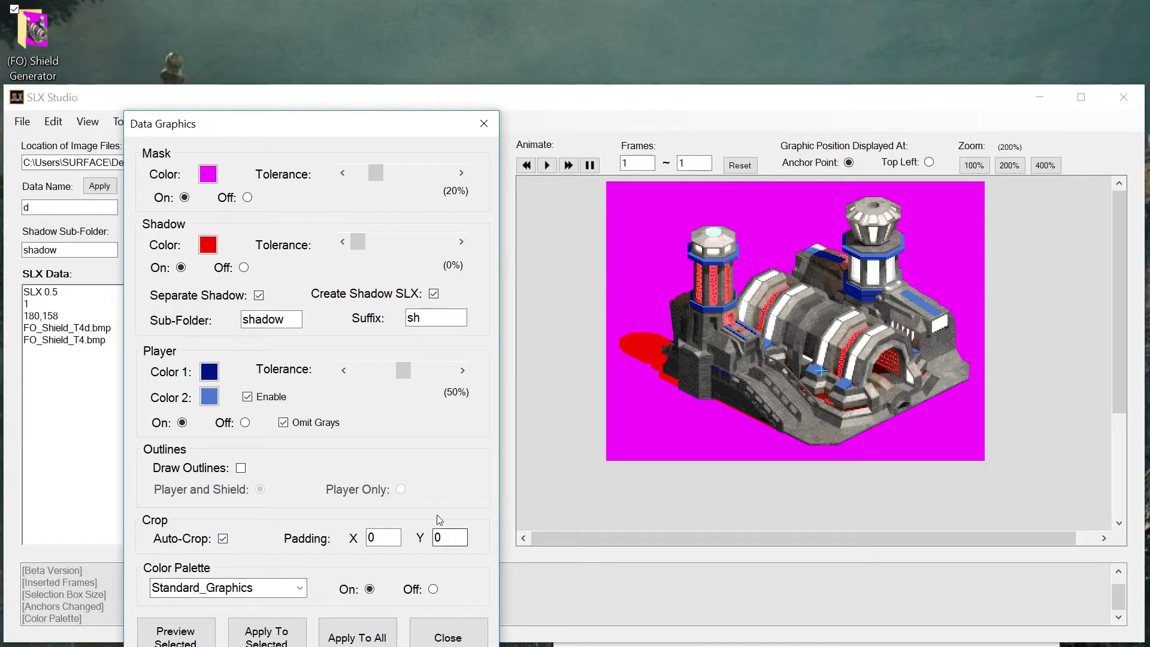
pyautogui.click(174, 637)
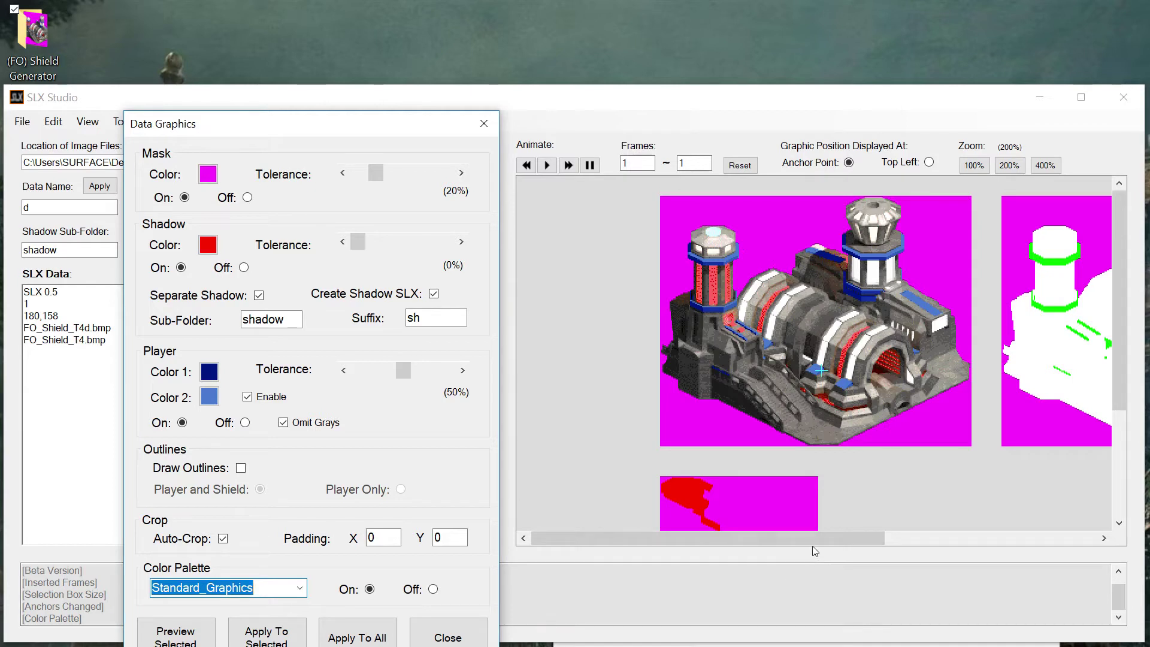
pyautogui.moveTo(827, 538); pyautogui.dragTo(978, 552)
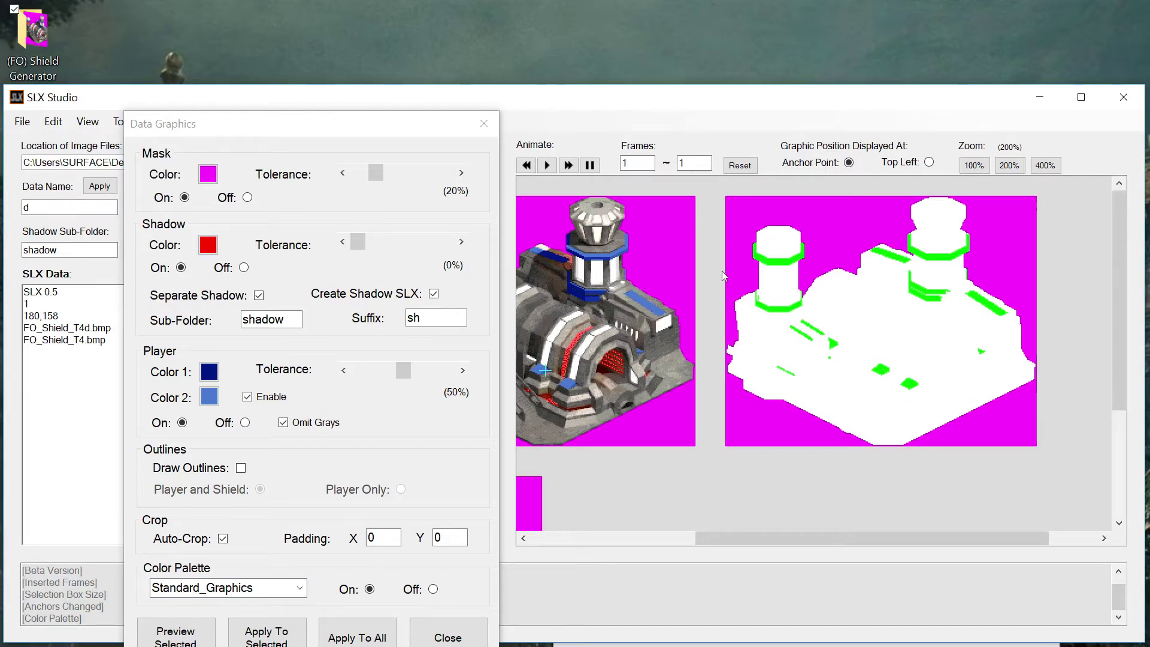
# Check the data and shadow preview, apply the data graphics to the selected frame, and close the Data Graphics settings
pyautogui.hscroll(-2, 955, 514)
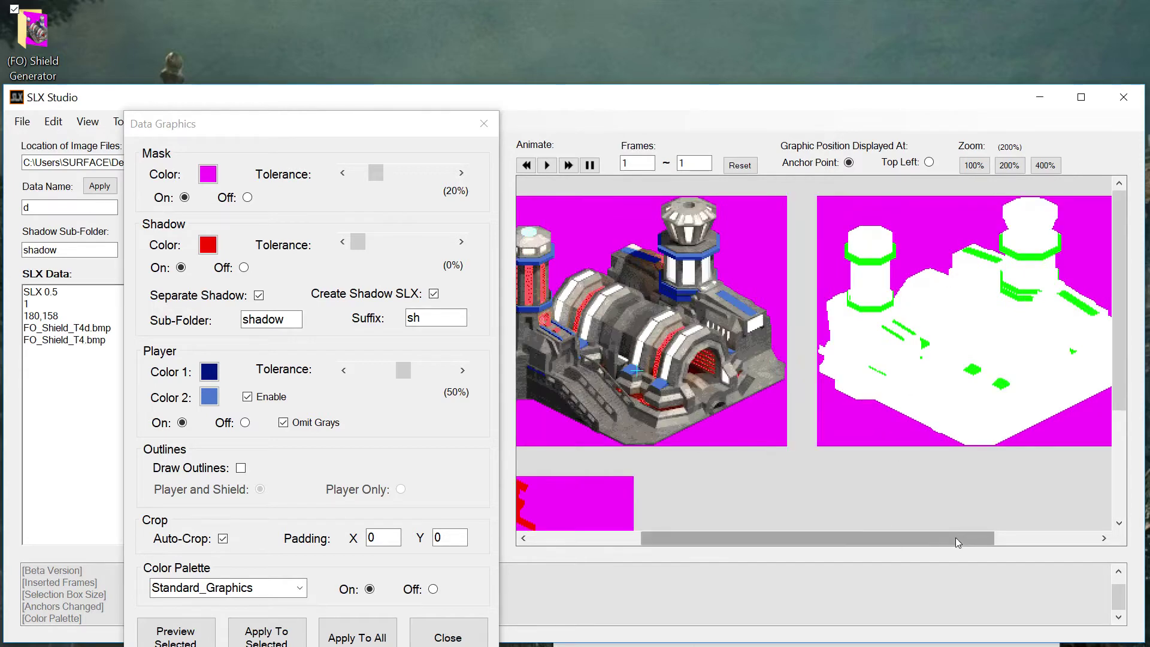
pyautogui.moveTo(956, 538); pyautogui.dragTo(872, 538)
pyautogui.scroll(-1, 836, 401)
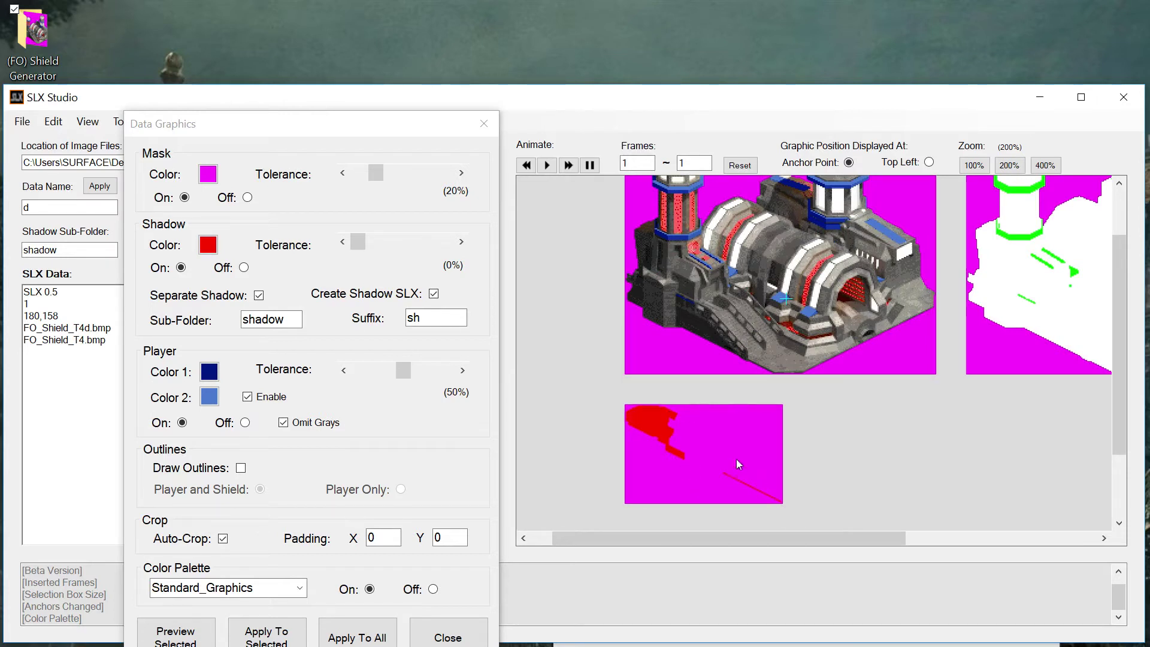
pyautogui.click(284, 643)
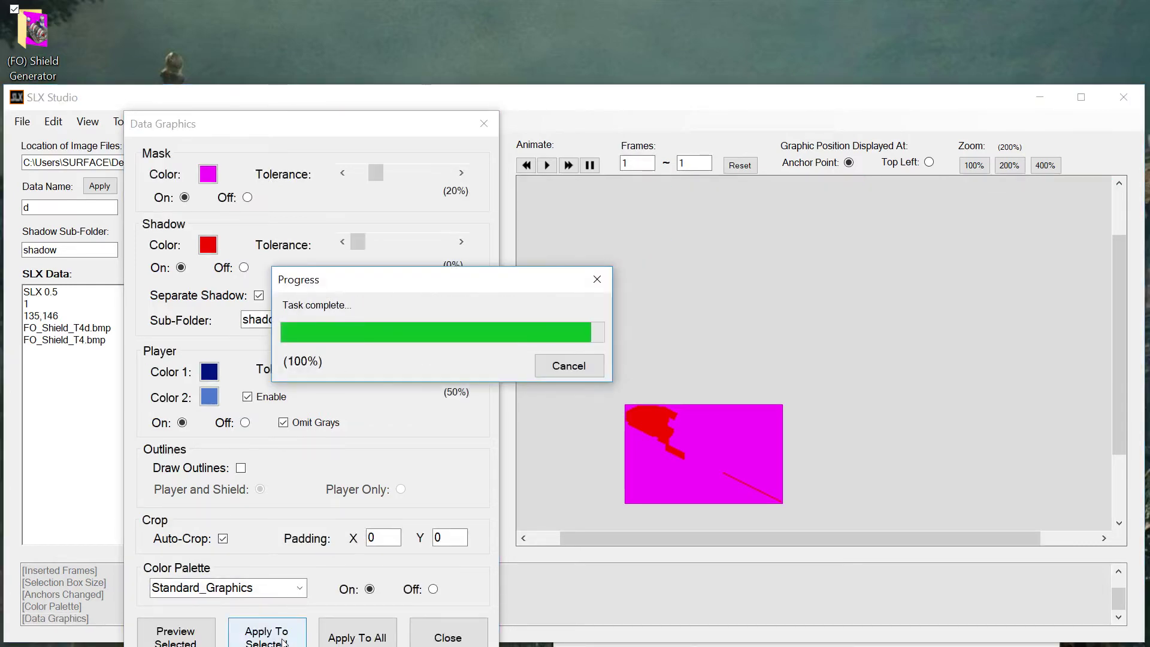
pyautogui.click(446, 639)
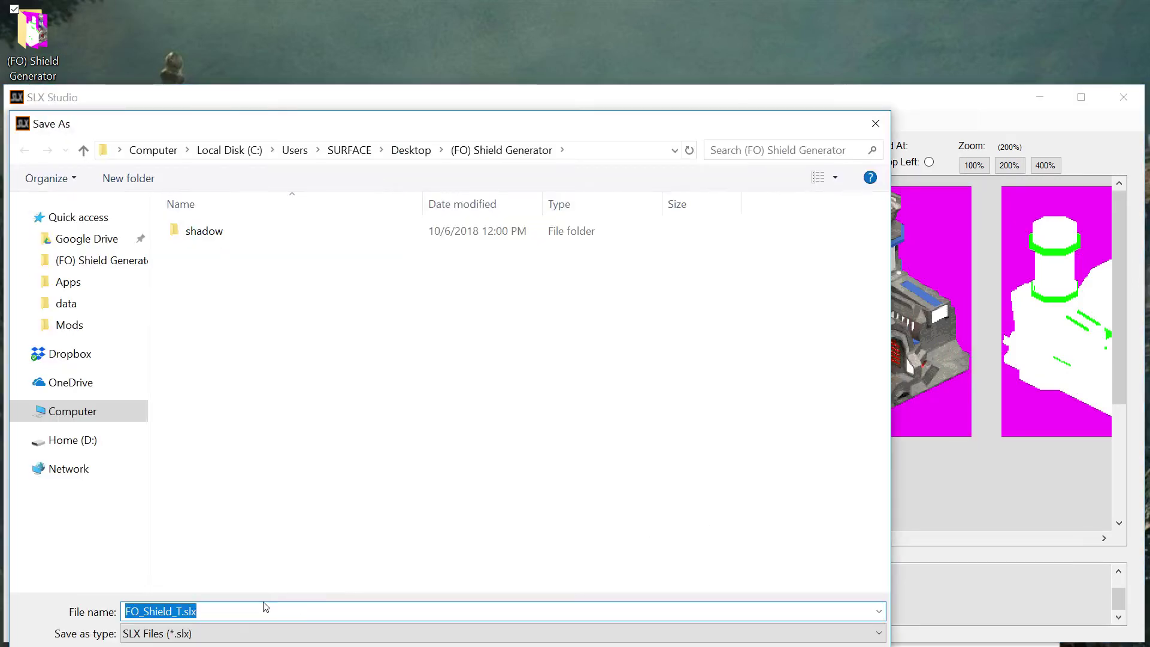
# Save the graphic as FO_Shield_T4.slx in the (FO) Shield Generator folder
pyautogui.click(180, 612)
pyautogui.write('4')
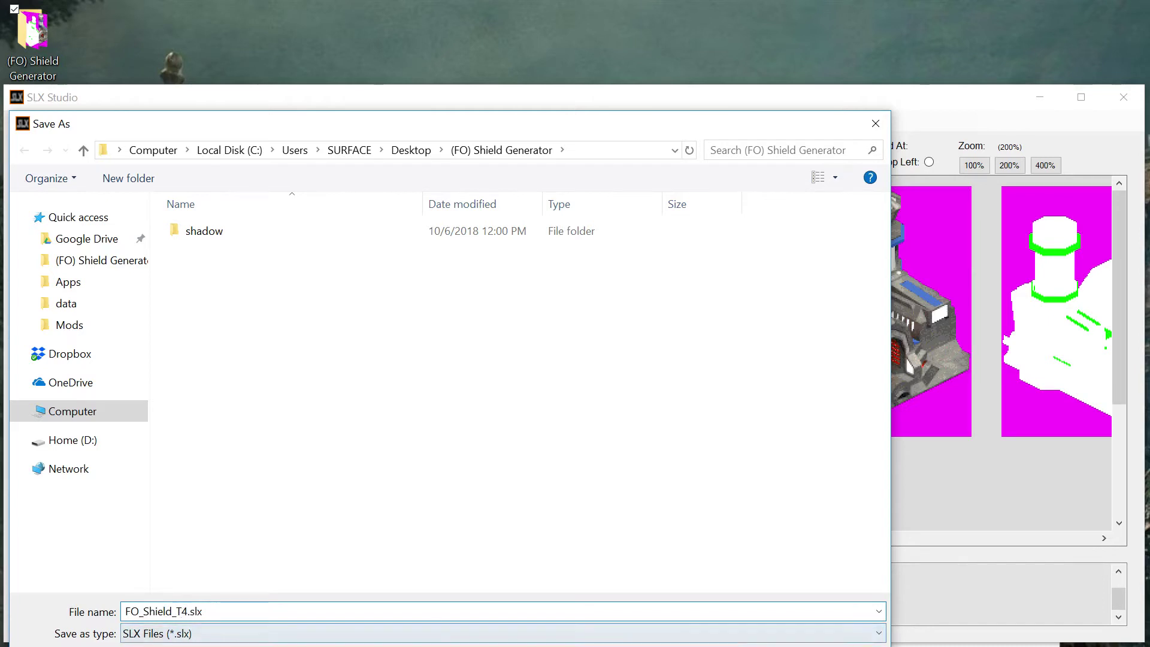
pyautogui.press('Return')
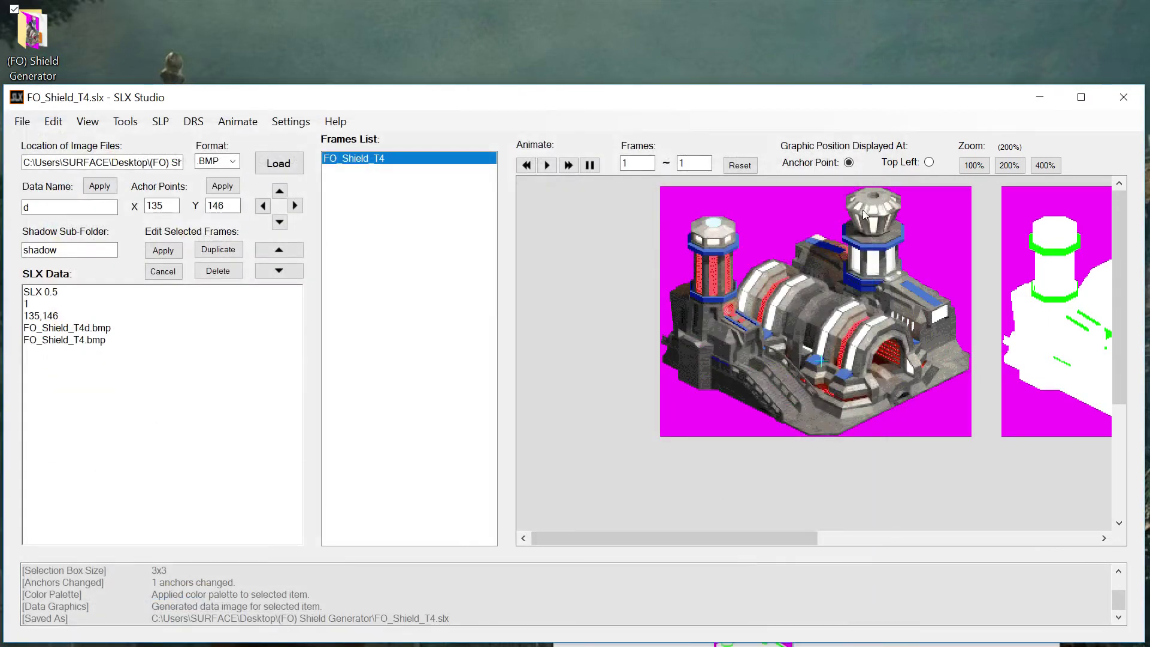
# Return the preview zoom to 100% and export the building graphic as FO_Shield_T4.slp in 8-bit Standard SLP format
pyautogui.click(974, 165)
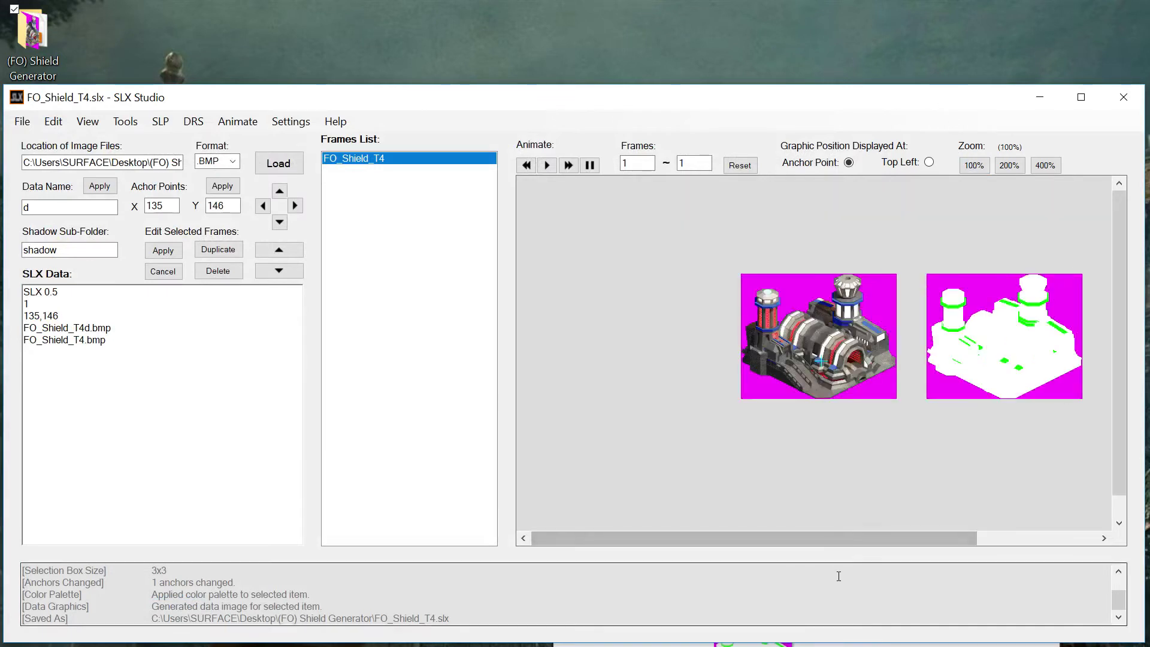
pyautogui.moveTo(908, 547); pyautogui.dragTo(942, 547)
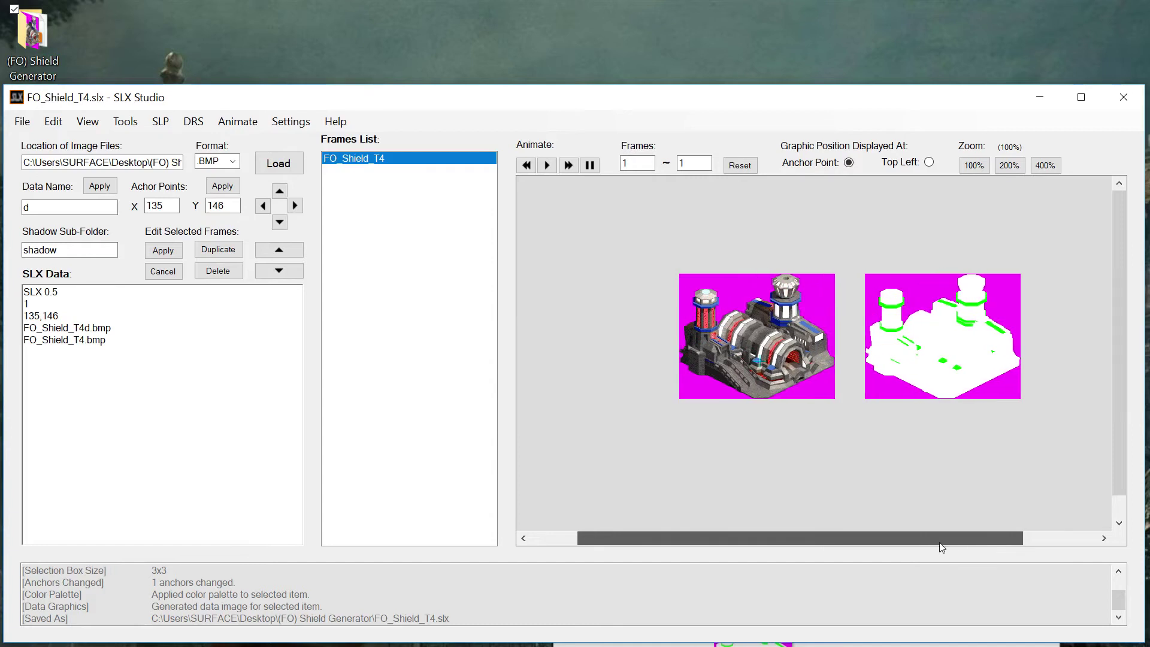
pyautogui.click(19, 123)
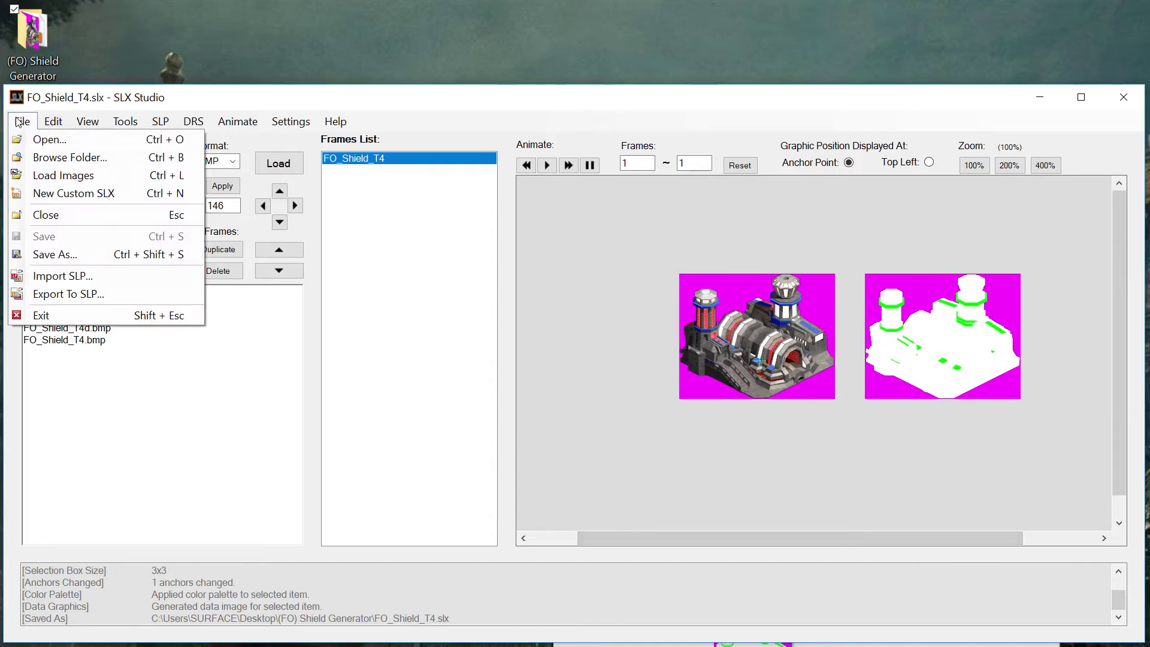
pyautogui.click(88, 301)
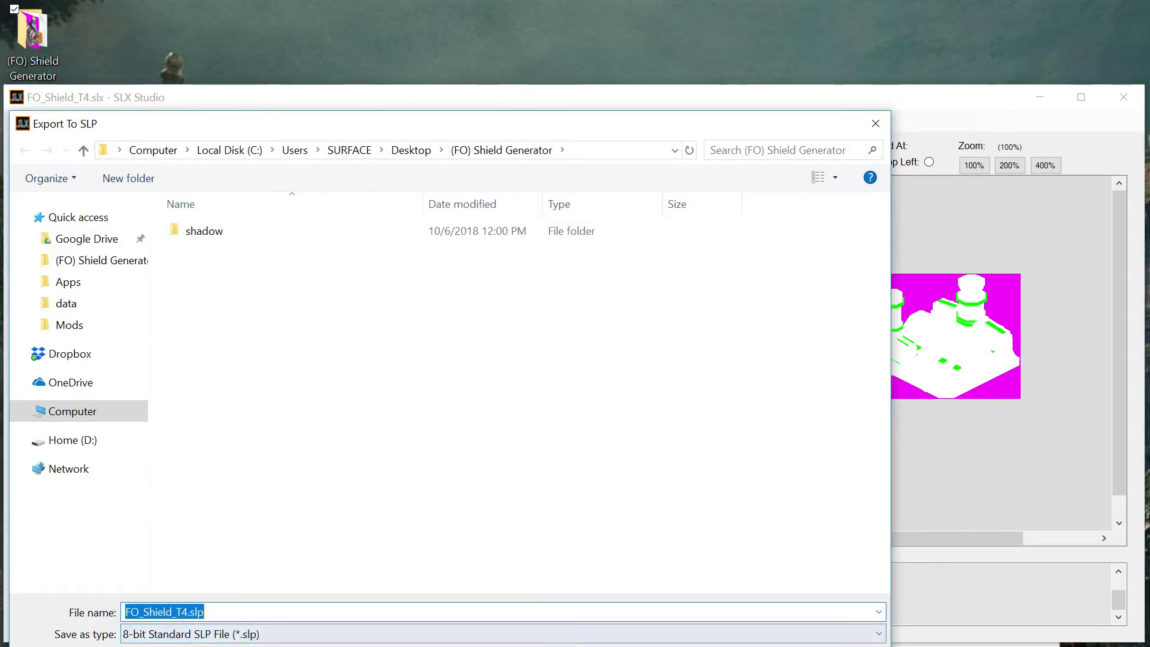
pyautogui.click(431, 634)
pyautogui.press('Return')
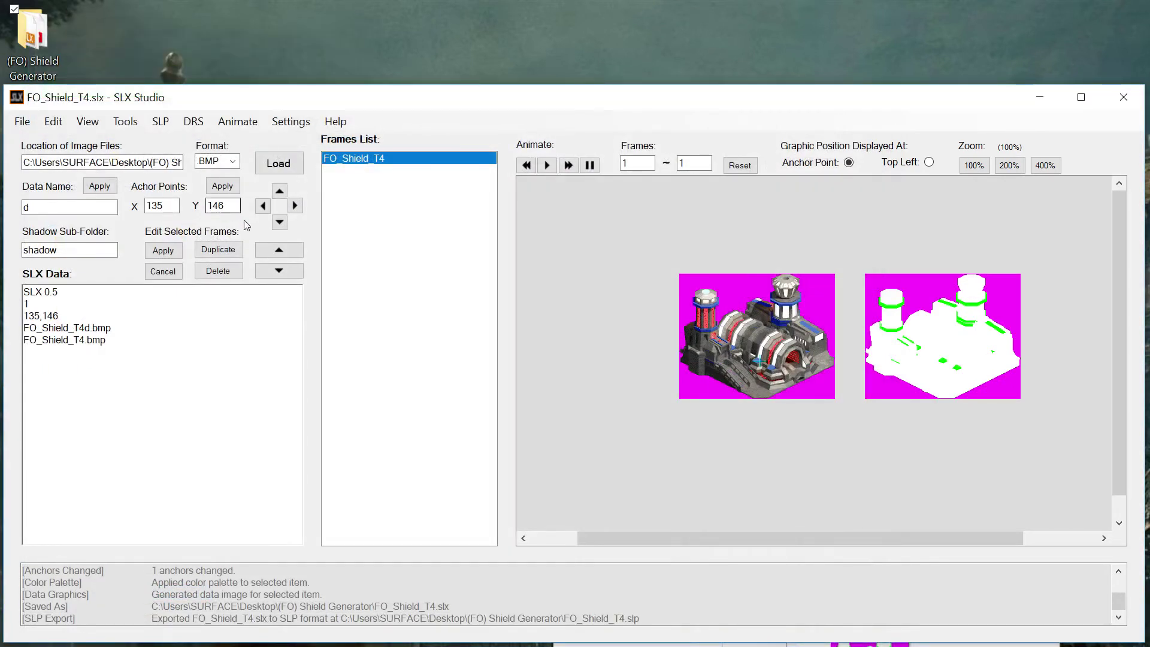
# Close FO_Shield_T4.slx, load FO_Shield_T_sh.slx from the shadow folder, and display its FO_Shield_T_sh_4 frame
pyautogui.hotkey('ctrl', 'w')
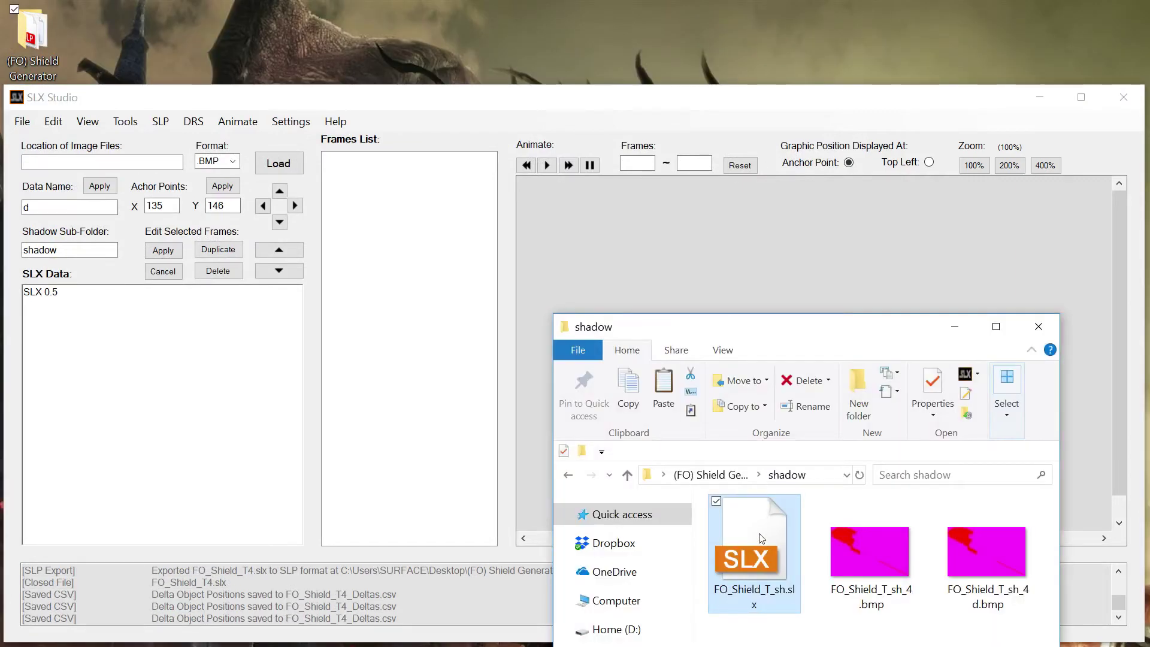
pyautogui.moveTo(761, 558); pyautogui.dragTo(474, 253)
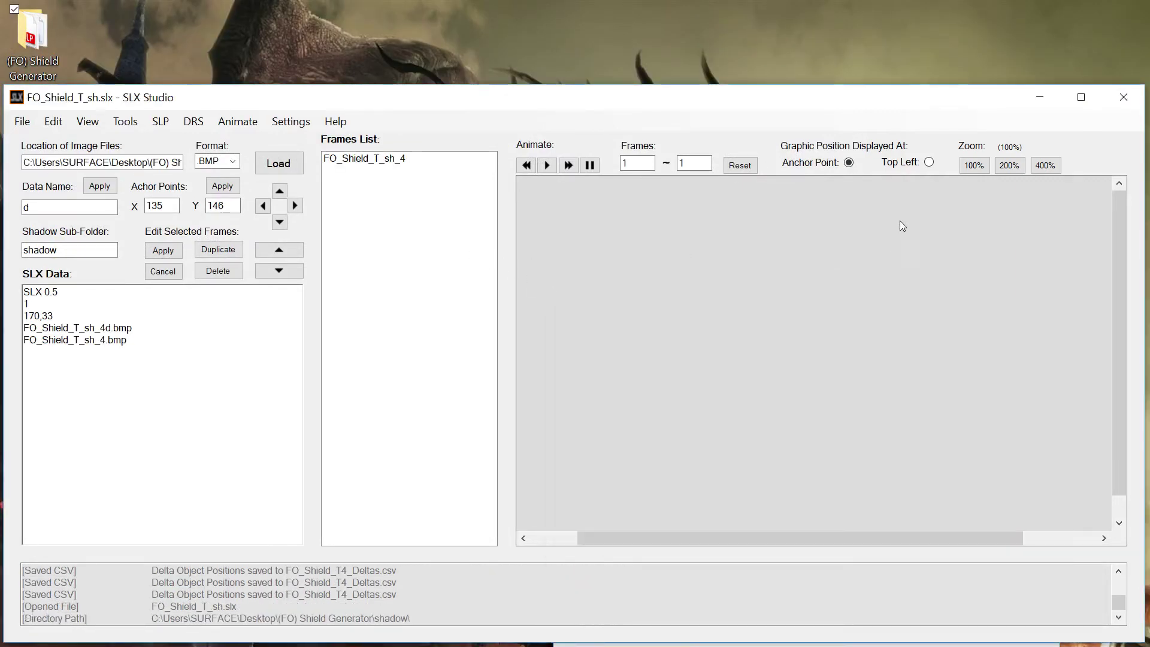
pyautogui.click(365, 160)
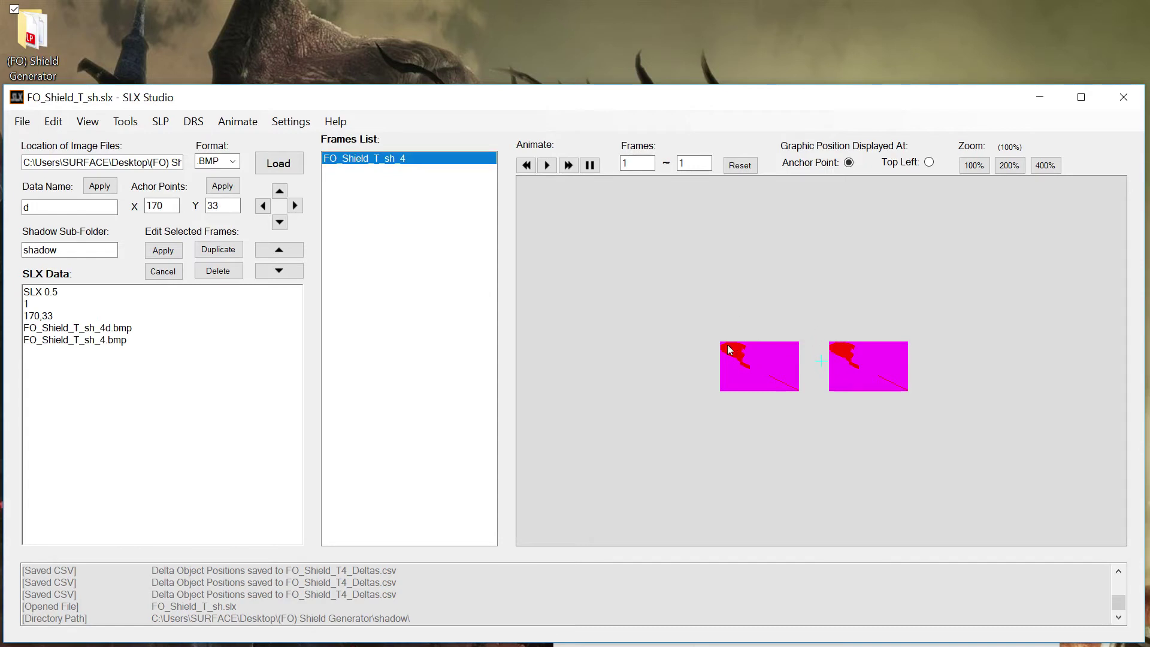
# Export the shadow graphic as an 8-bit Standard SLP named FO_Shield_T4_sh.slp in the (FO) Shield Generator folder
pyautogui.click(23, 121)
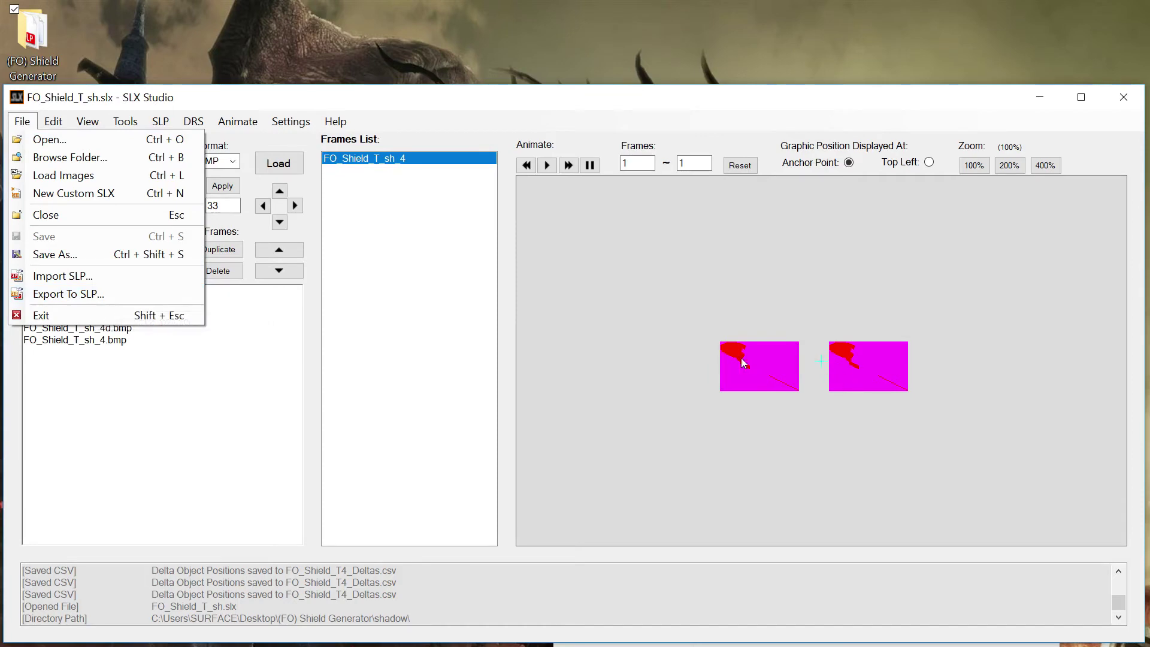
pyautogui.click(104, 287)
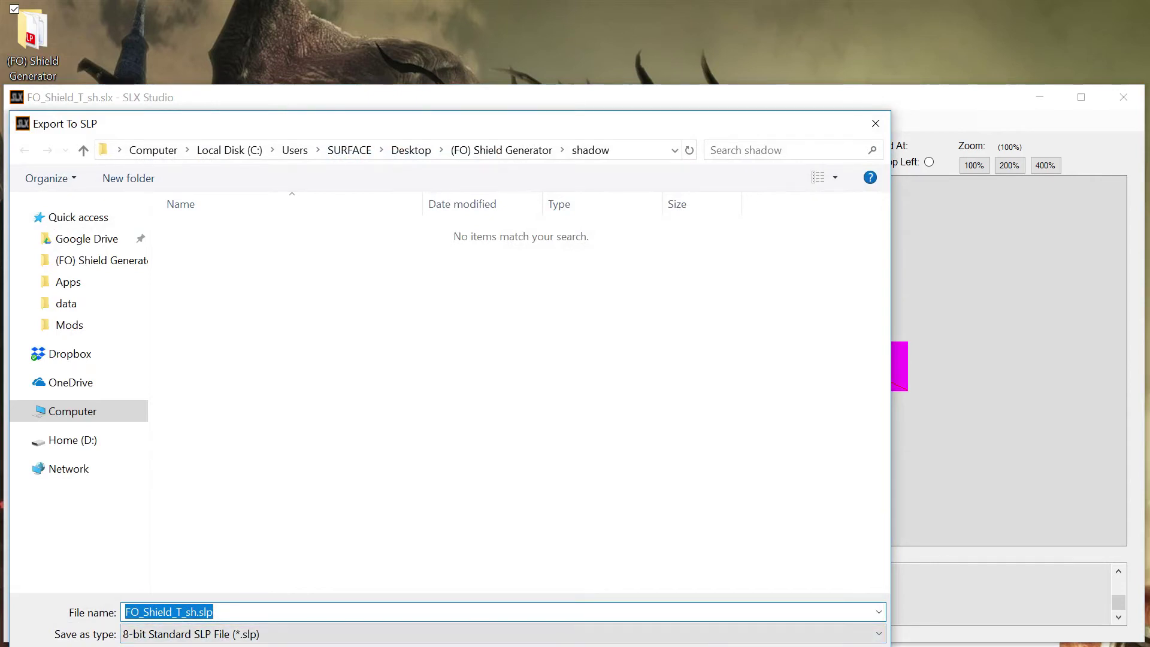
pyautogui.click(501, 150)
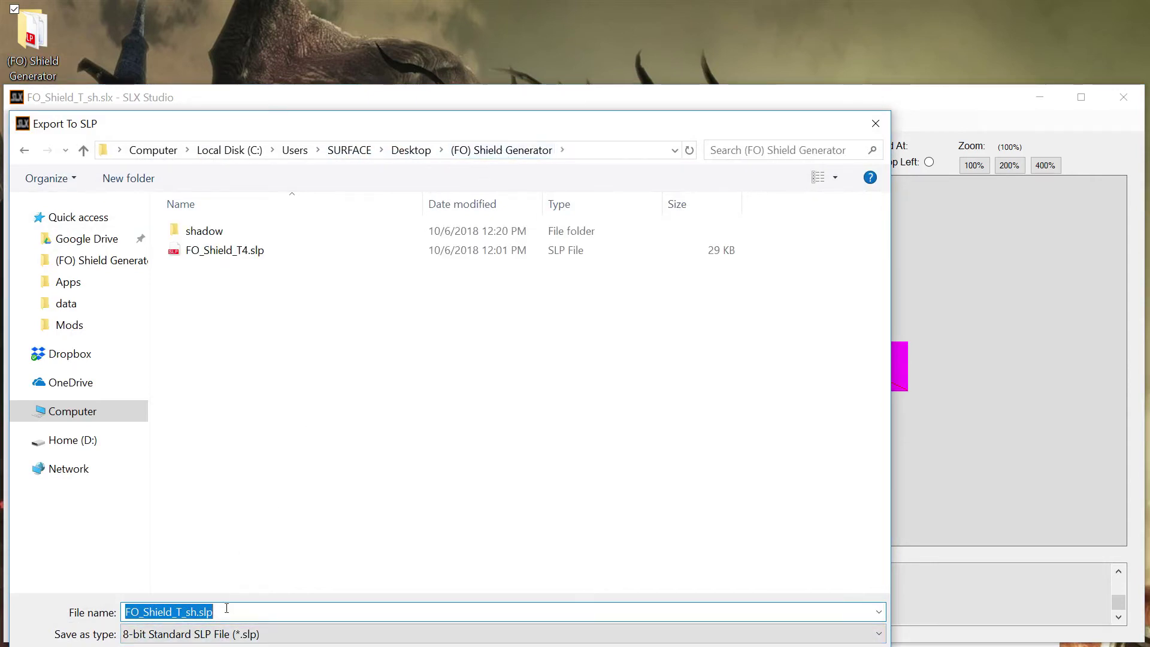
pyautogui.click(182, 611)
pyautogui.write('4')
pyautogui.press('Return')
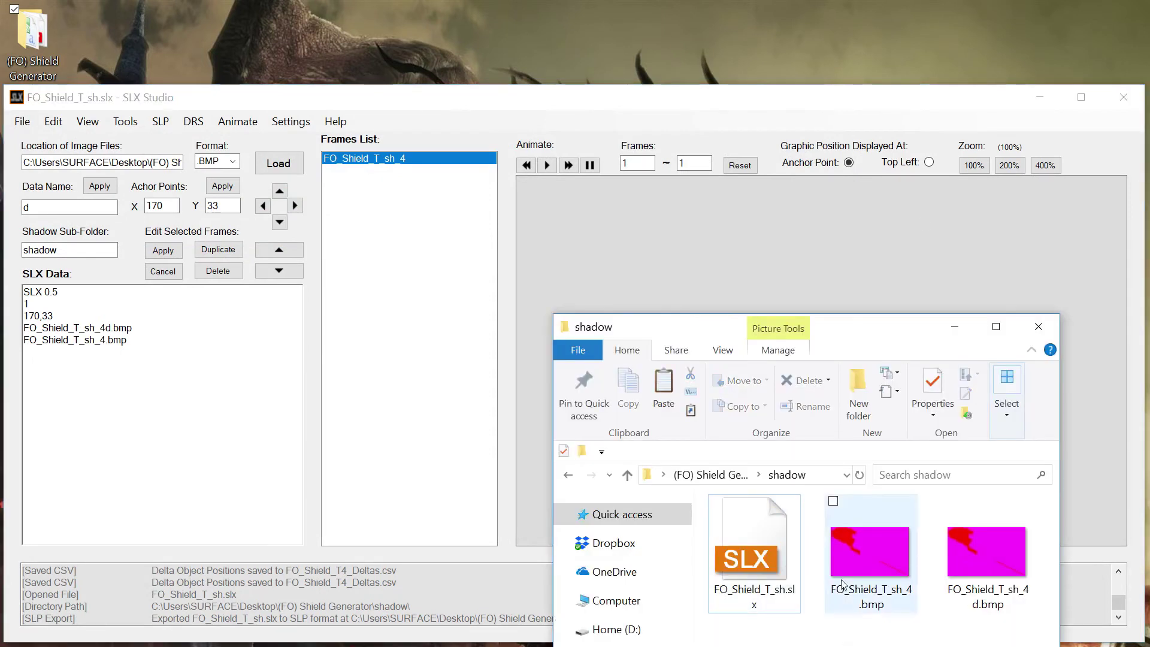
# Go to the (FO) Shield Generator folder and open the exported FO_Shield_T4.slp in SLP Viewer
pyautogui.click(719, 475)
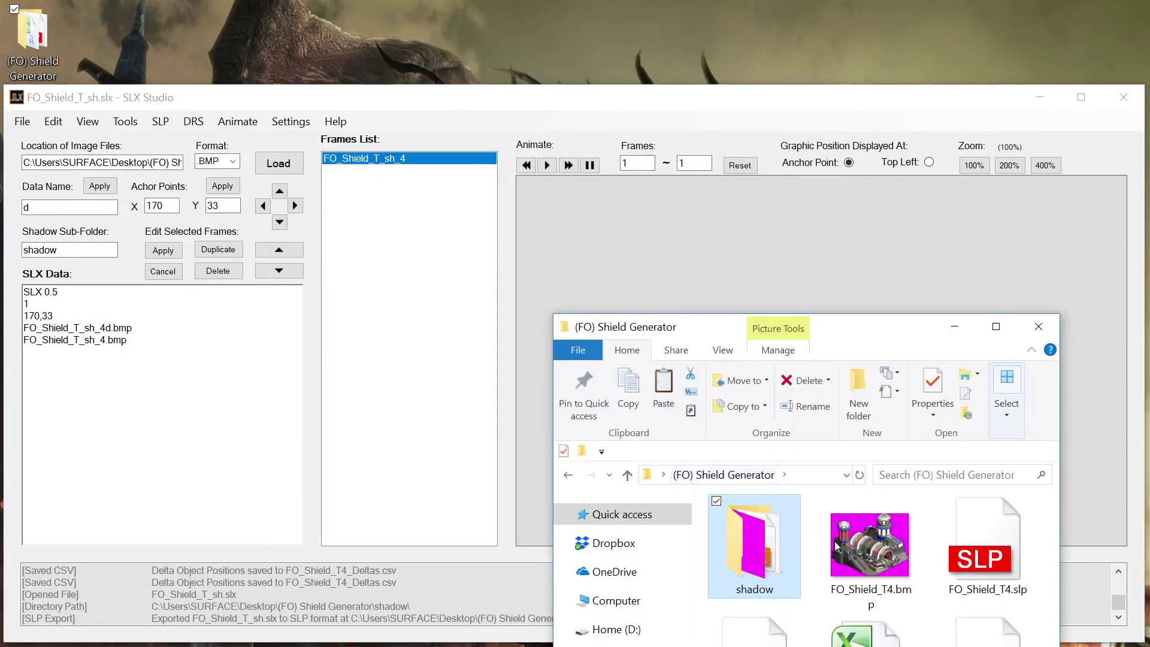
pyautogui.click(993, 571)
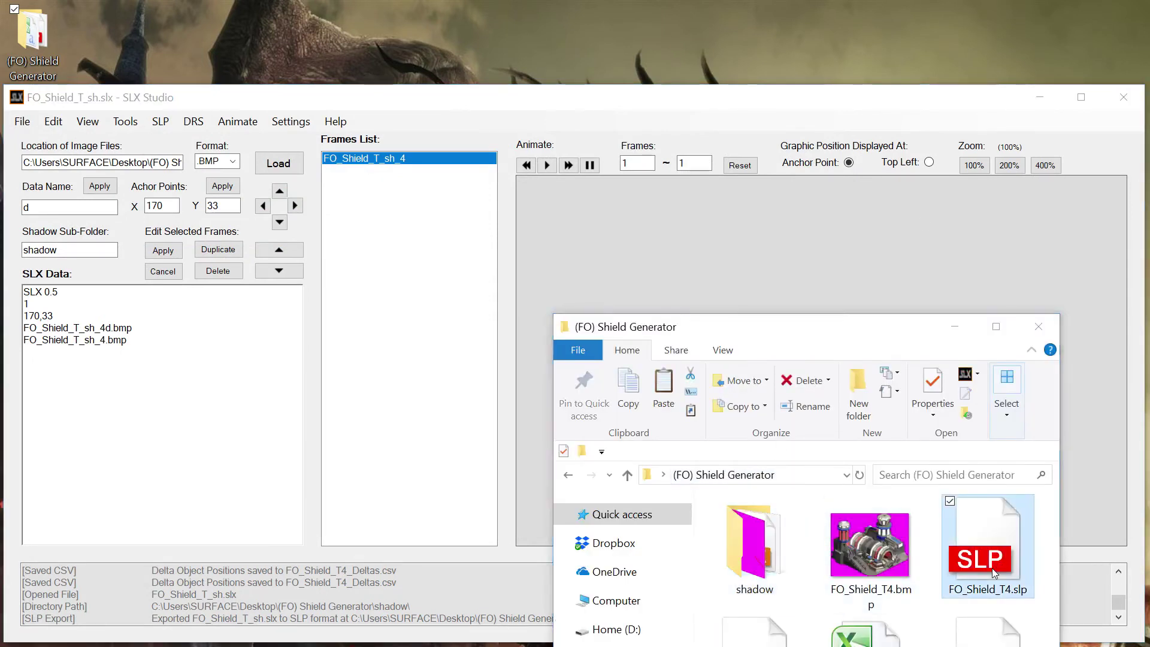
pyautogui.doubleClick(992, 568)
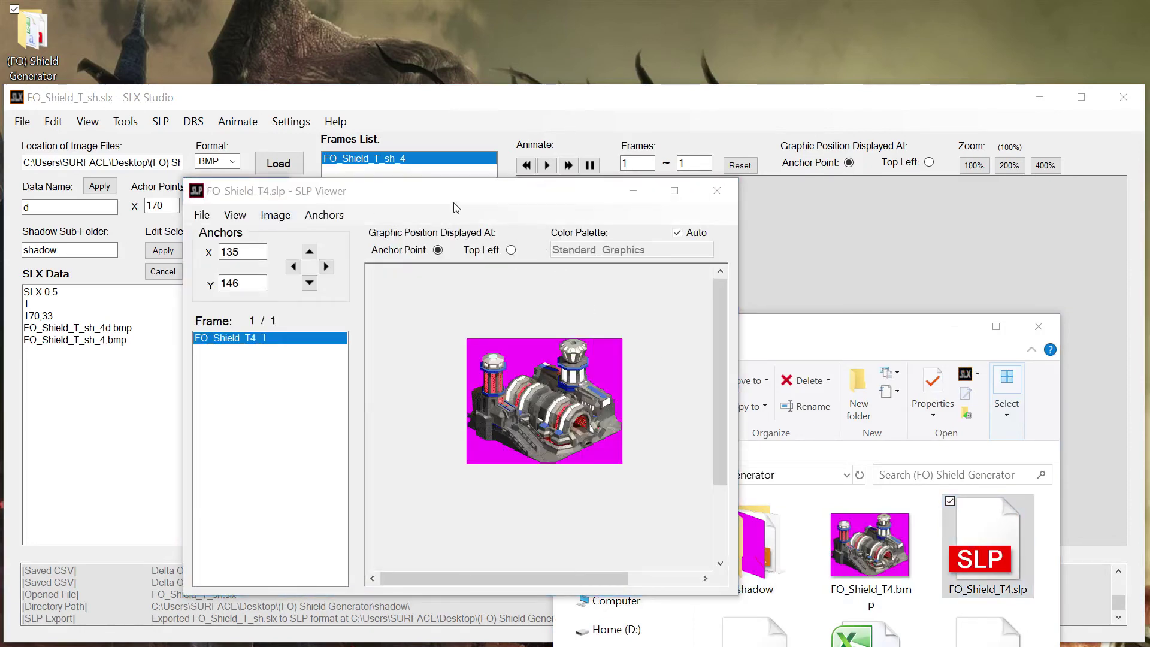
pyautogui.moveTo(354, 200); pyautogui.dragTo(263, 138)
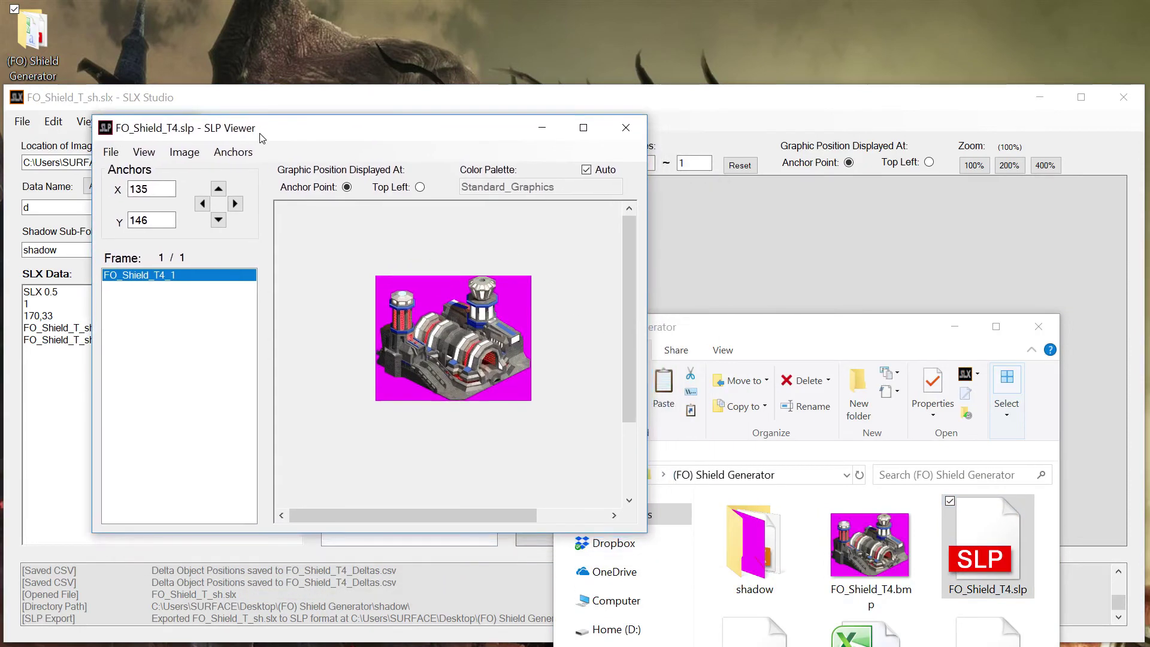
# Hide the background mask around the building in SLP Viewer and load another file from the project folder into the viewer
pyautogui.click(147, 155)
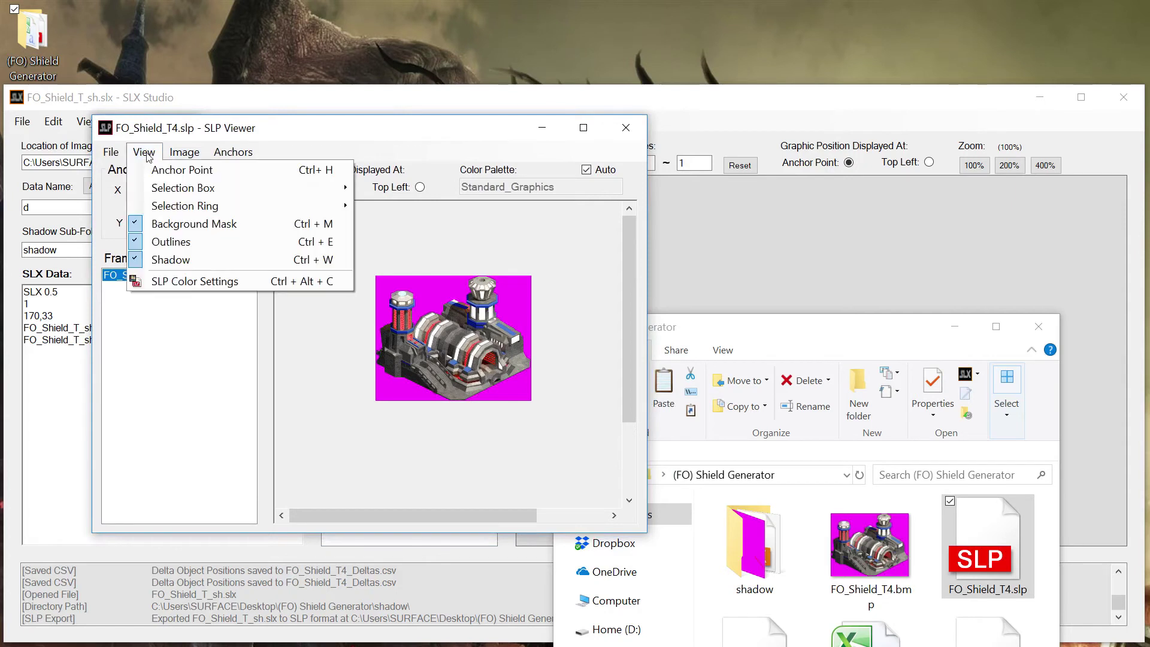
pyautogui.click(206, 227)
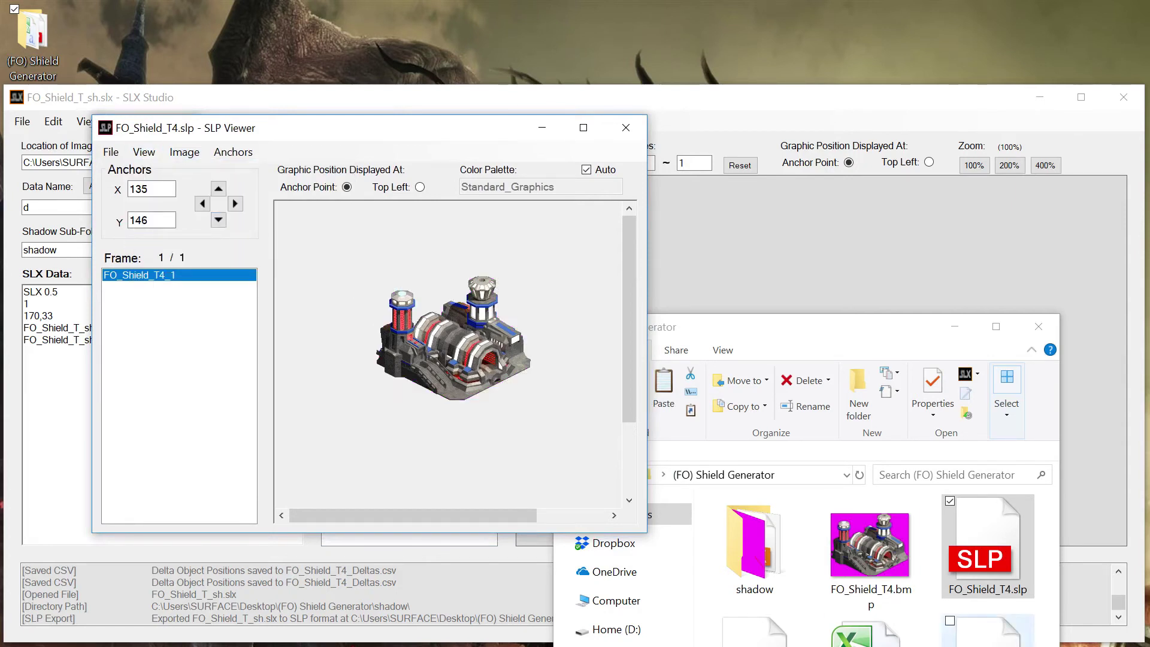
pyautogui.moveTo(989, 632); pyautogui.dragTo(200, 274)
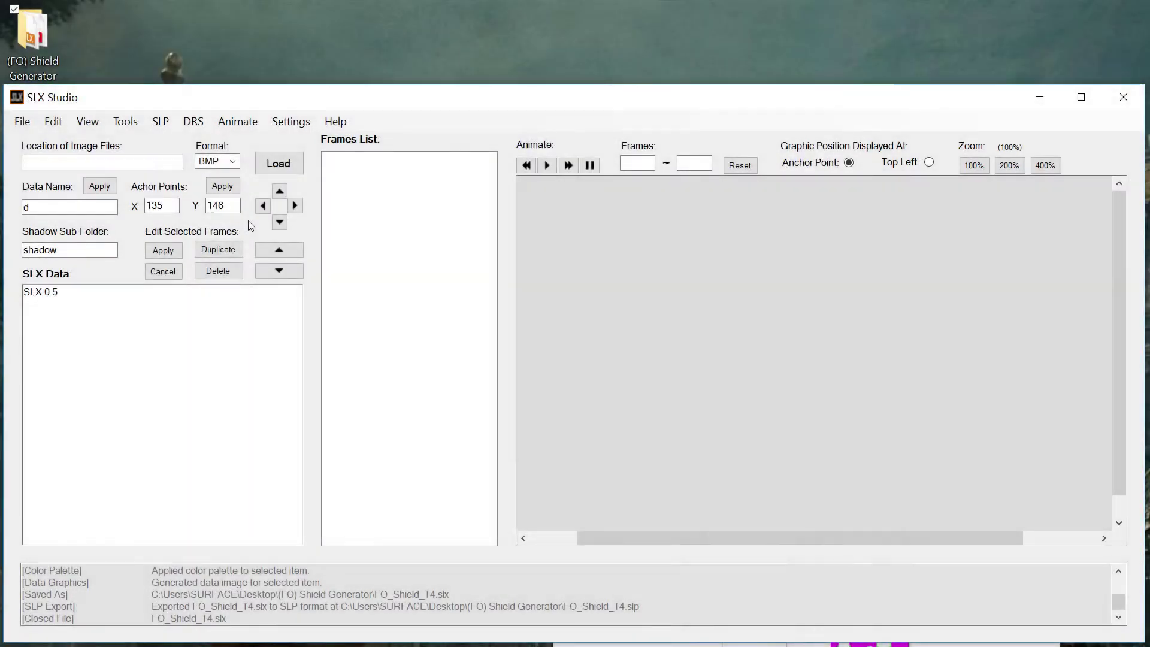
# Open FO_Shield_T4.slp in SLX Studio's Delta Object Positioner and add the gb_shields delta object to its frame
pyautogui.click(133, 121)
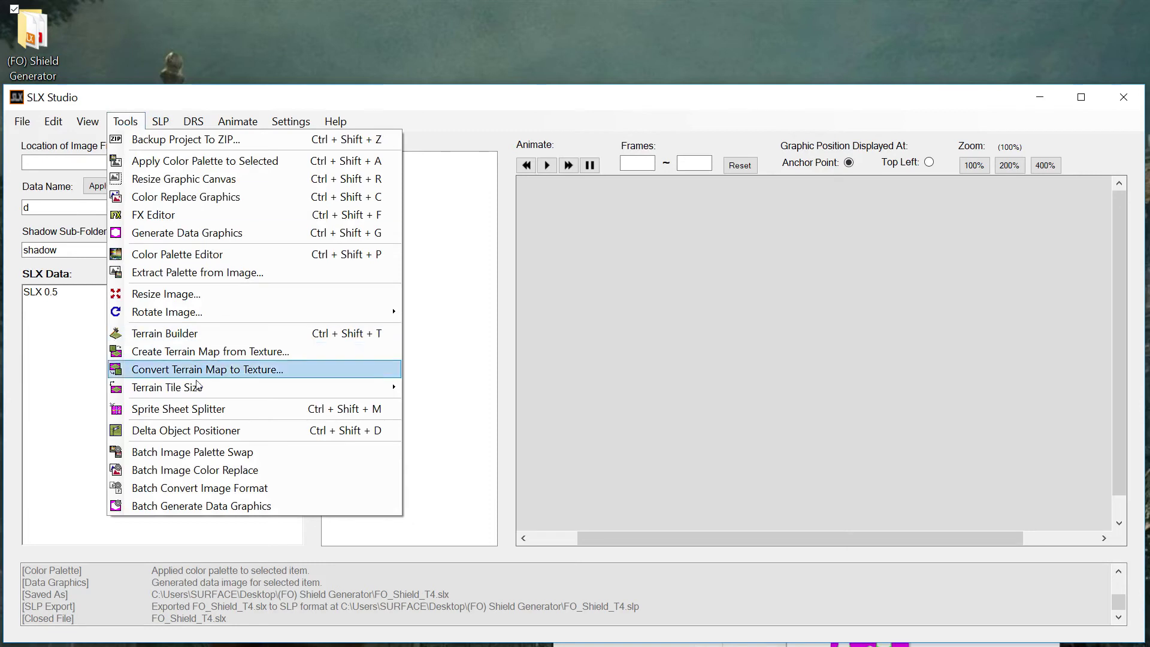
pyautogui.click(230, 433)
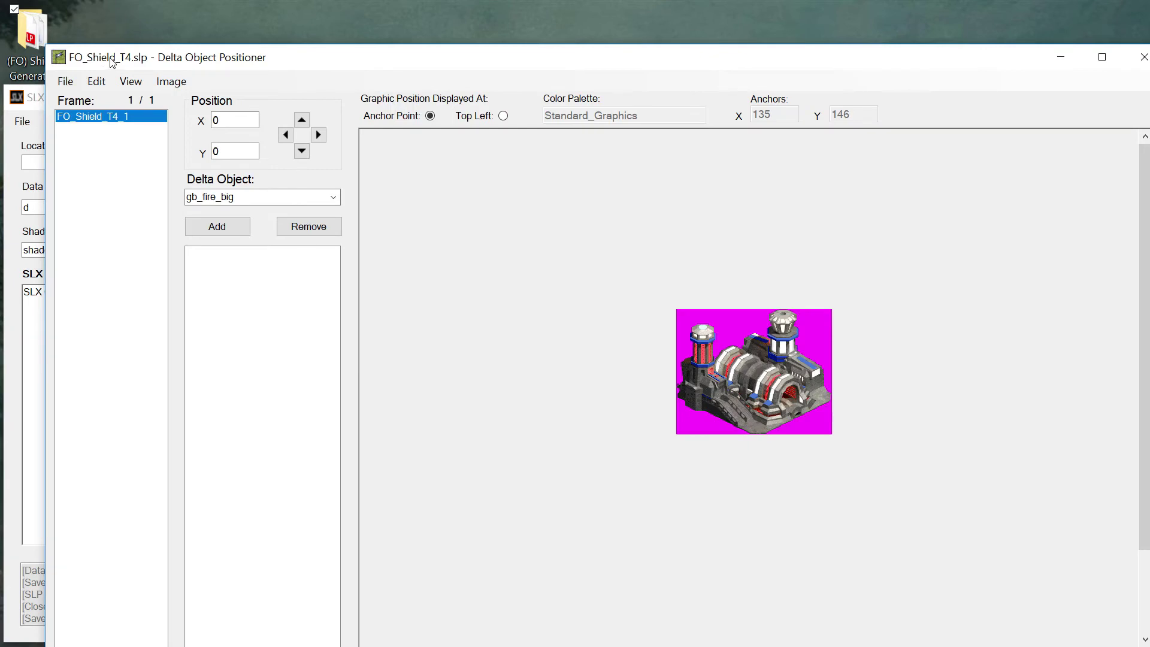
pyautogui.click(333, 198)
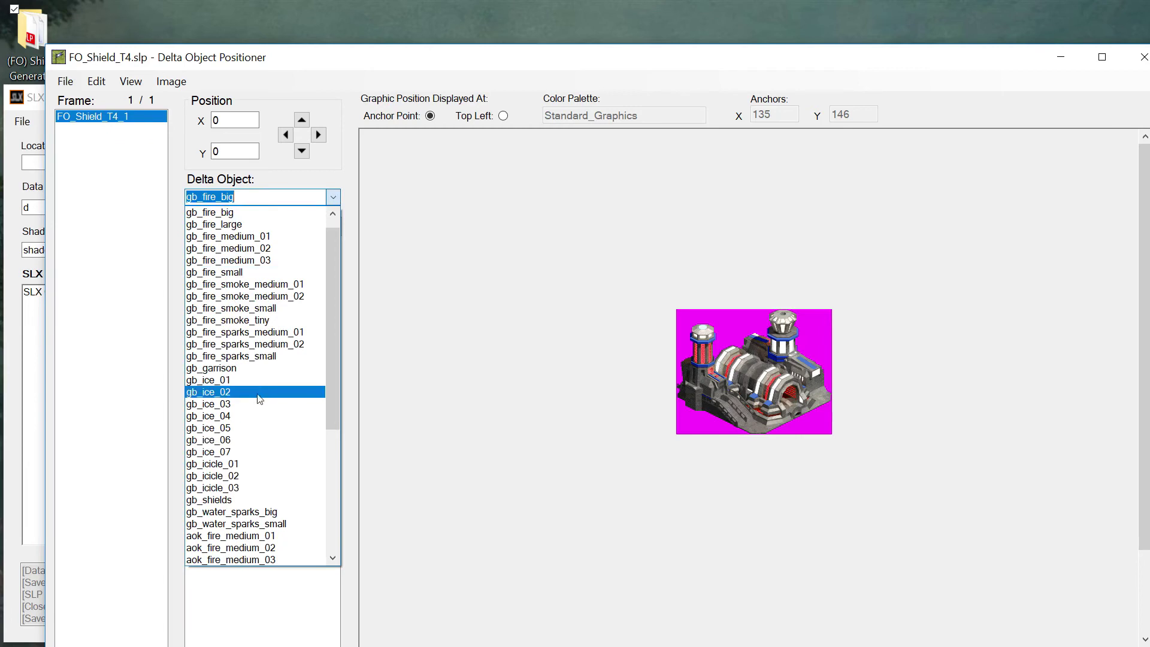
pyautogui.scroll(-2, 261, 473)
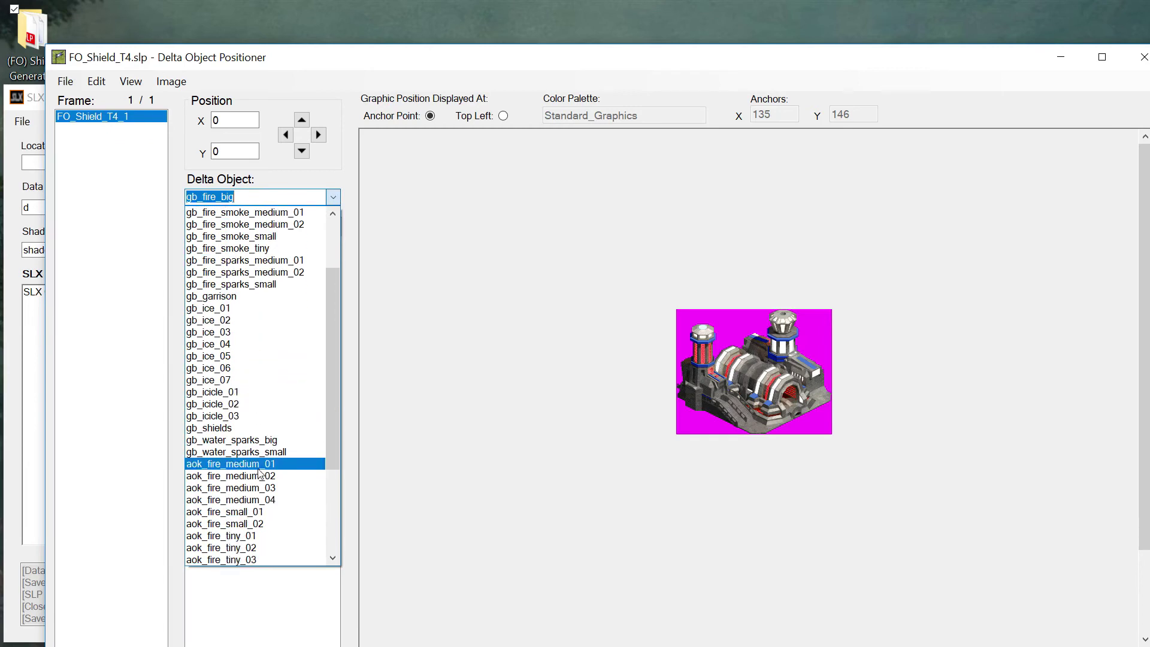
pyautogui.scroll(-4, 257, 475)
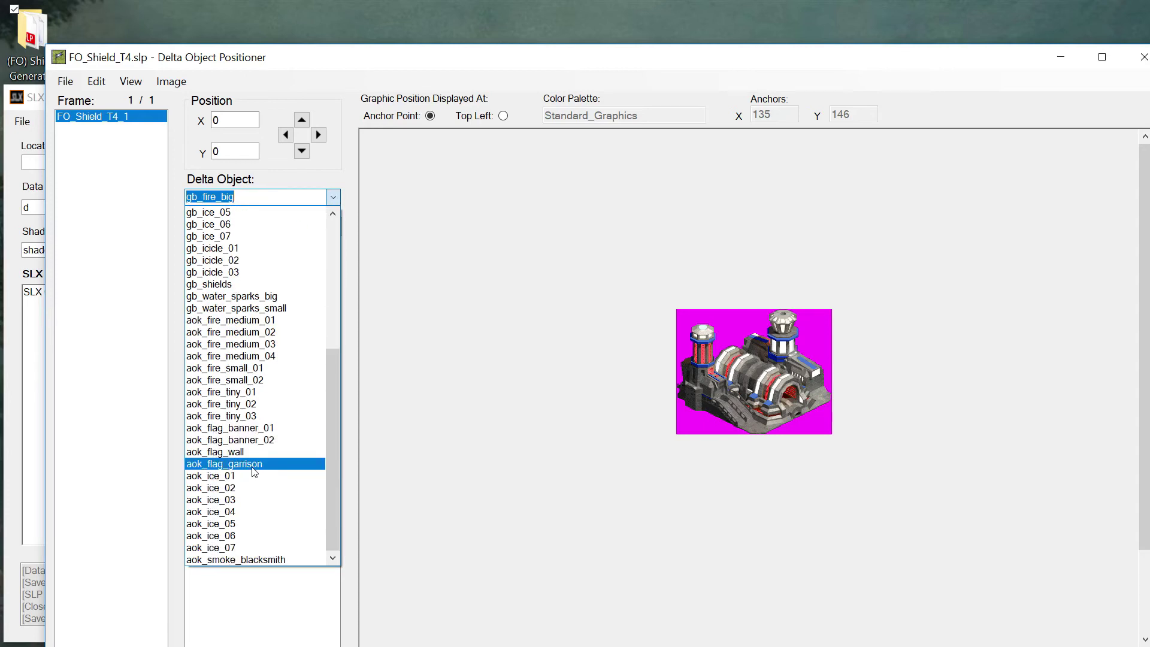
pyautogui.scroll(1, 255, 473)
pyautogui.scroll(-1, 254, 473)
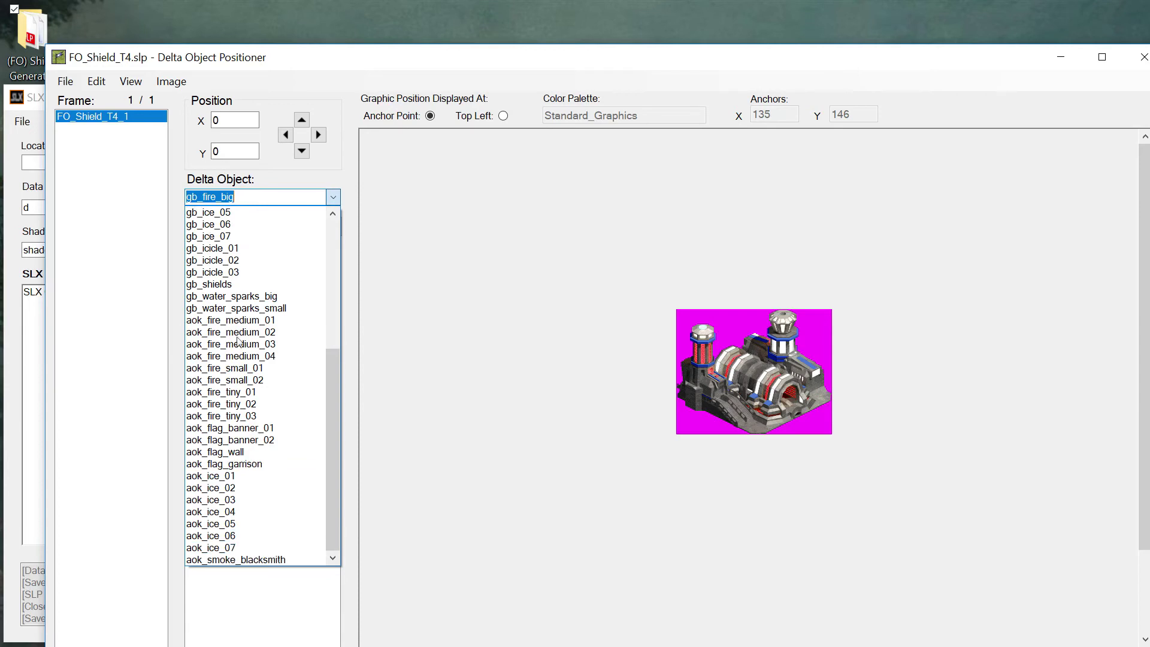
pyautogui.click(196, 286)
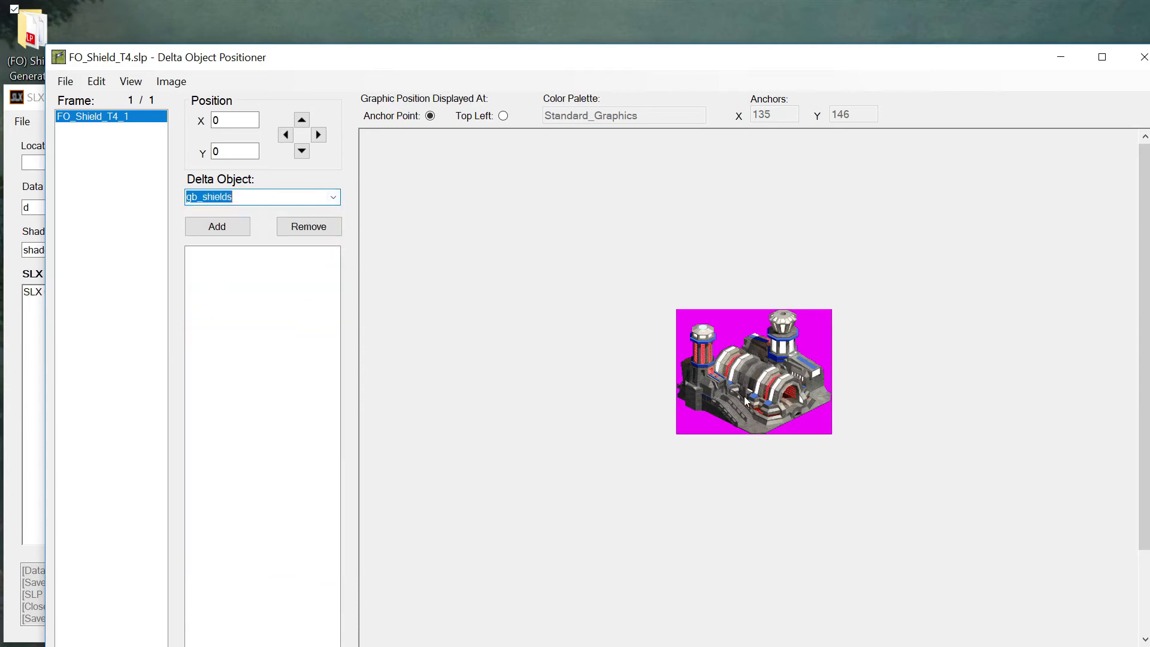
pyautogui.click(233, 230)
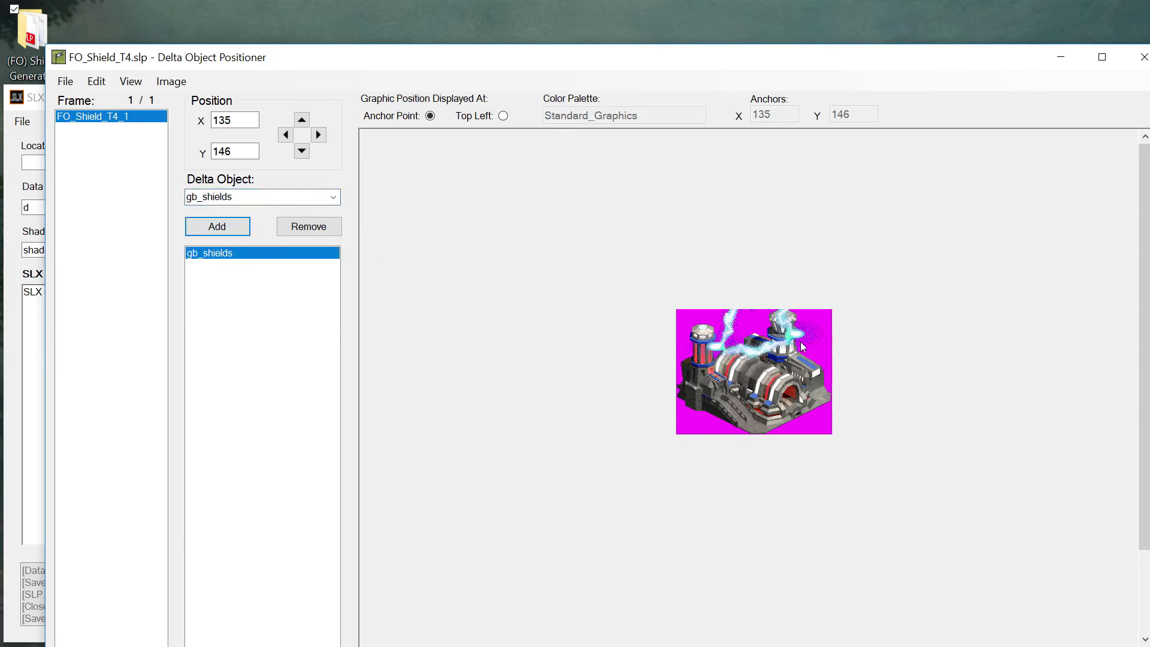
# Move the gb_shields delta object onto the building's two towers, at position X 116, Y 114
pyautogui.press('Left')
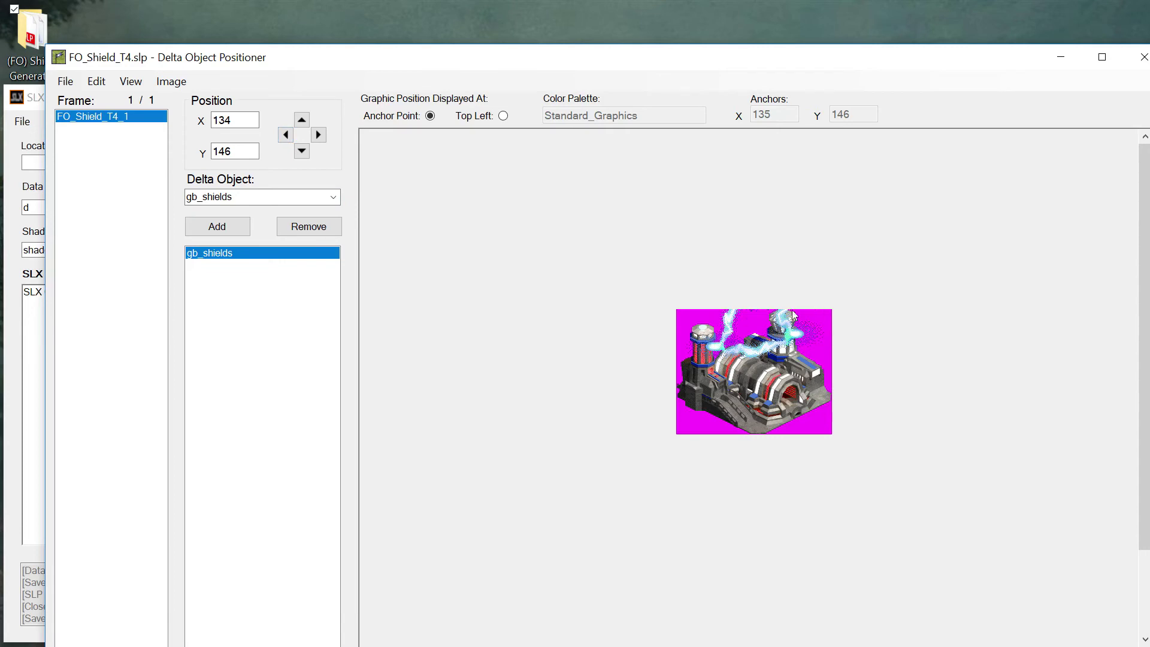
pyautogui.click(291, 137)
pyautogui.click(290, 138)
pyautogui.click(290, 138)
pyautogui.click(290, 138)
pyautogui.click(290, 138)
pyautogui.click(302, 121)
pyautogui.moveTo(303, 121); pyautogui.dragTo(302, 121)
pyautogui.click(288, 136)
pyautogui.click(287, 136)
pyautogui.click(287, 136)
pyautogui.click(303, 121)
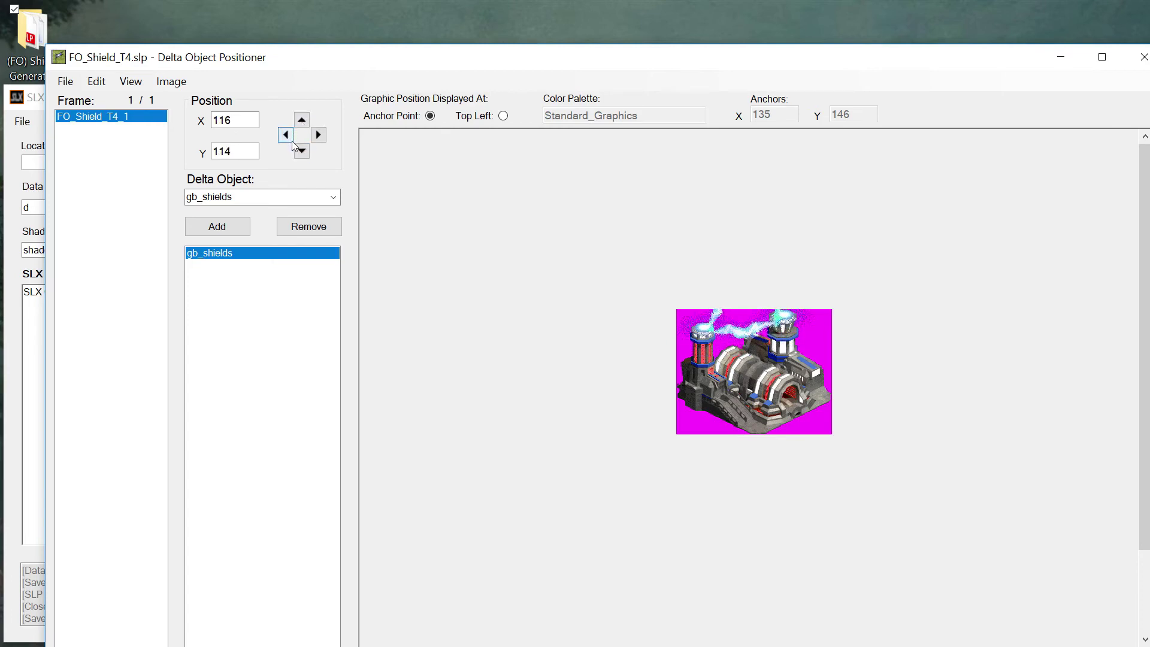
# Add the gb_ice_01, gb_ice_04, gb_ice_07, gb_icicle_01 and gb_icicle_02 delta objects plus the small, smoke, medium and large gb_fire objects, and position them on the building
pyautogui.click(288, 135)
pyautogui.click(334, 198)
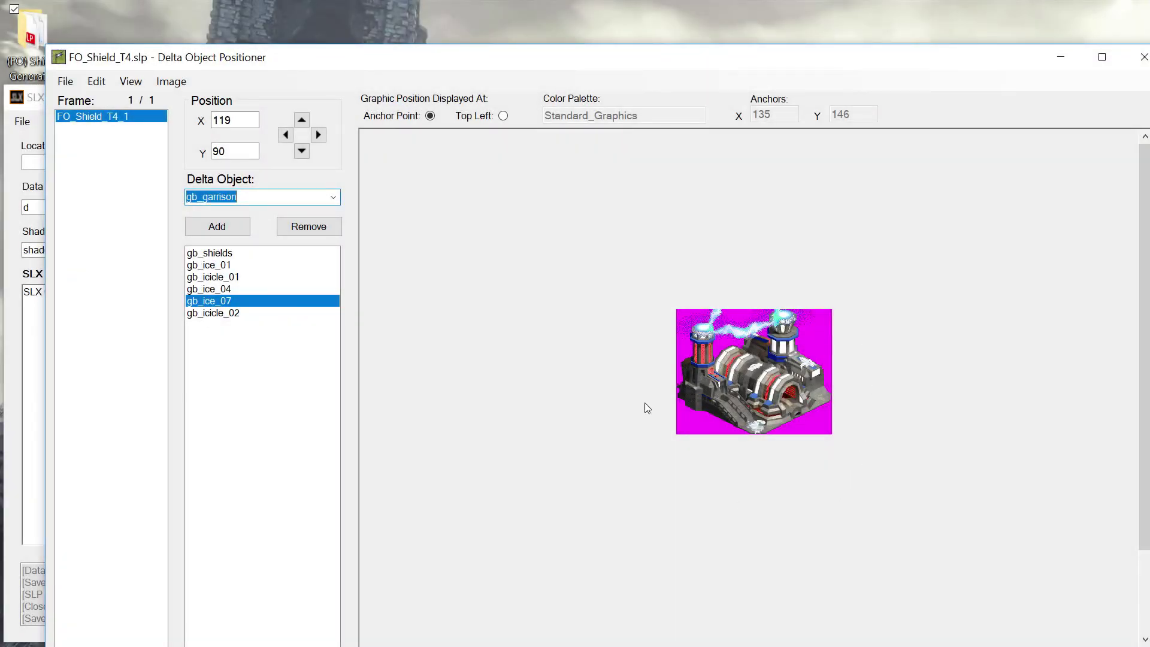
pyautogui.click(334, 198)
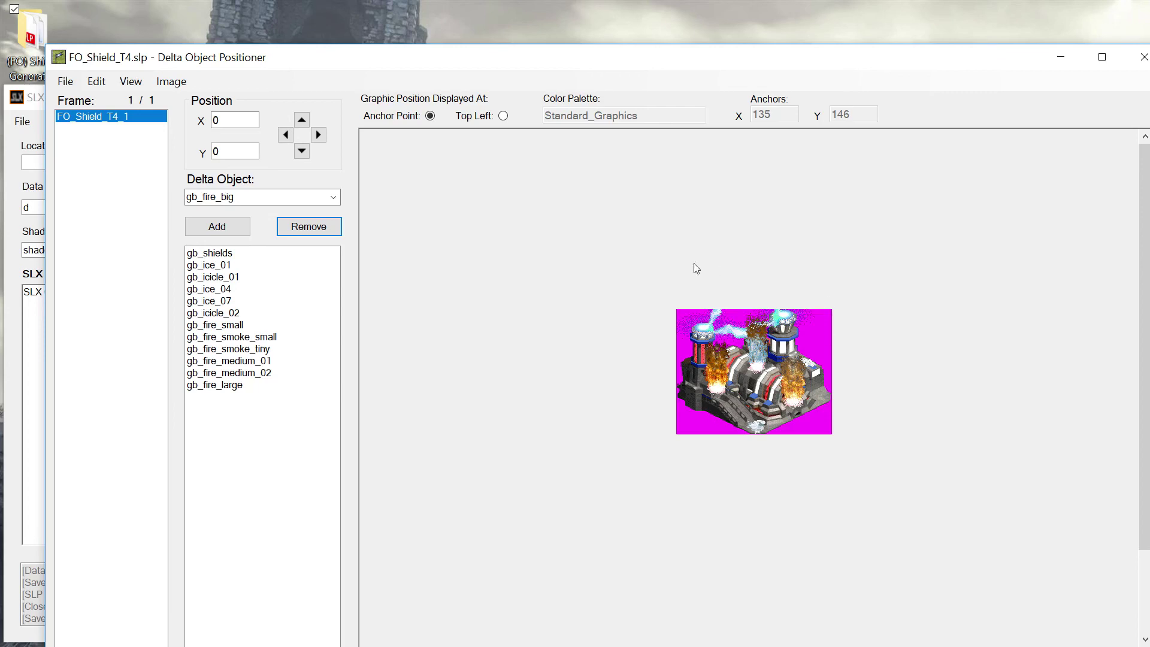
# Create a CSV from the delta object positions and save it as FO_Shield_T4_Deltas.csv in the (FO) Shield Generator folder
pyautogui.click(95, 82)
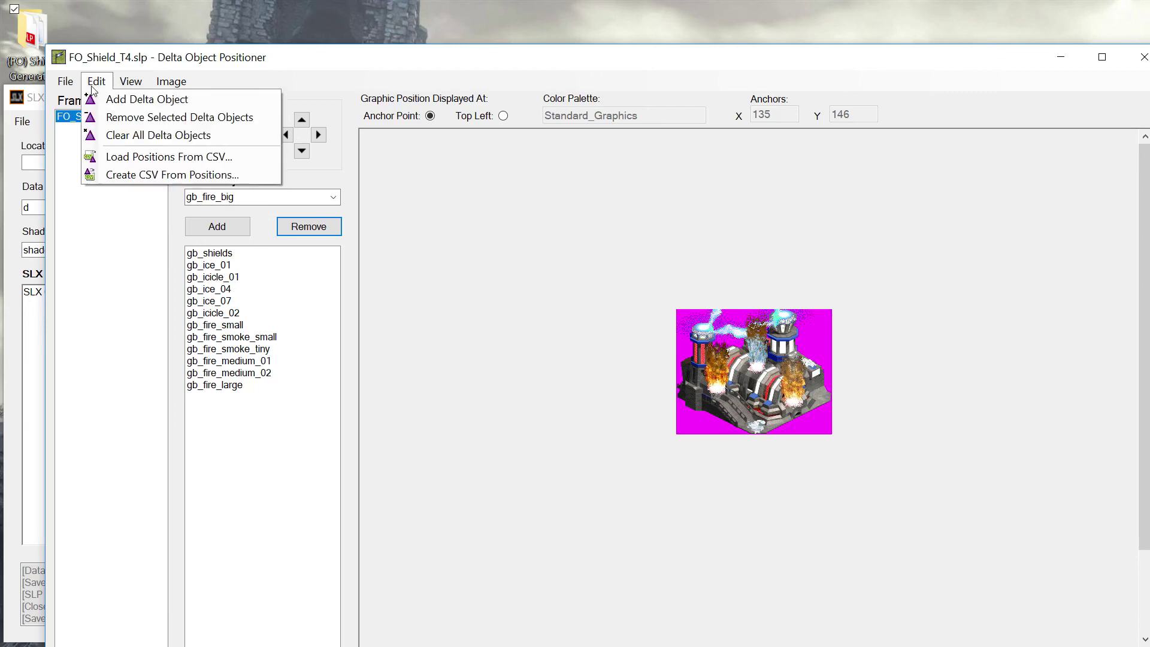
pyautogui.click(154, 180)
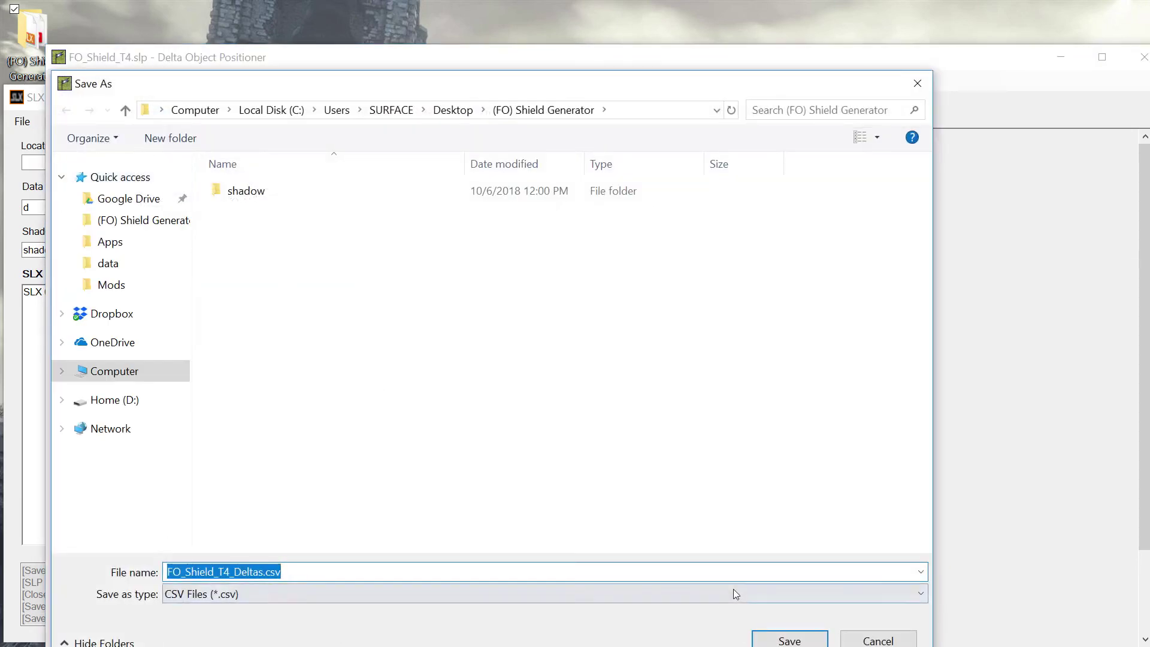
pyautogui.click(760, 635)
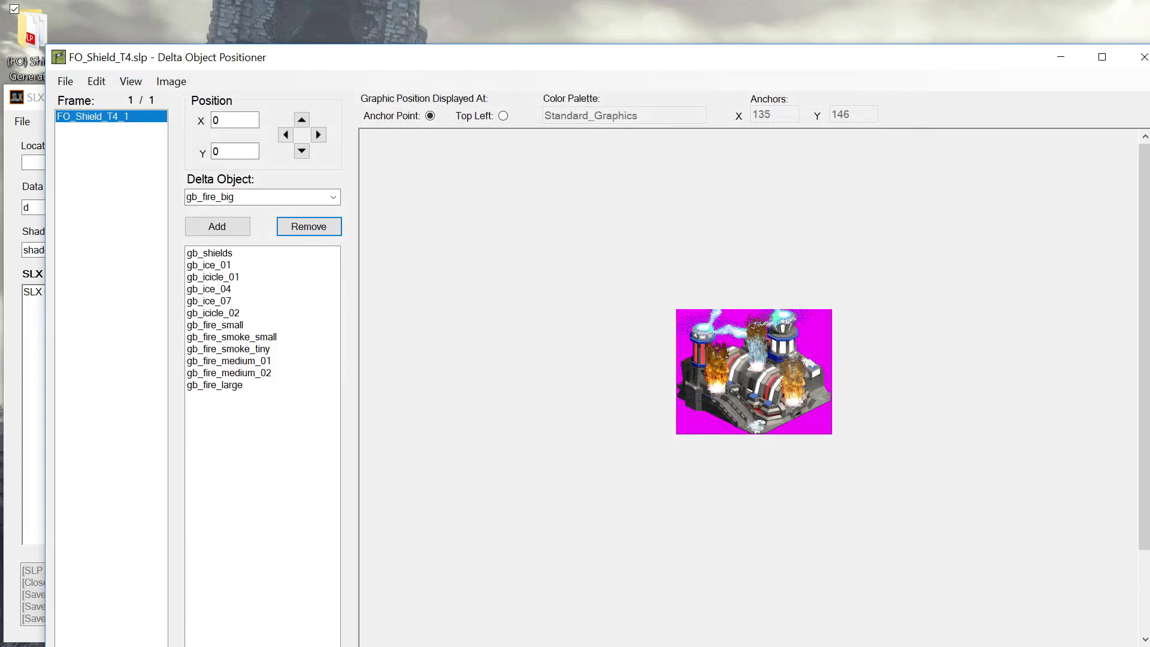
# Switch to the (FO) Shield Generator folder in File Explorer and open the exported delta positions CSV file in Excel
pyautogui.hotkey('alt', 'Tab')
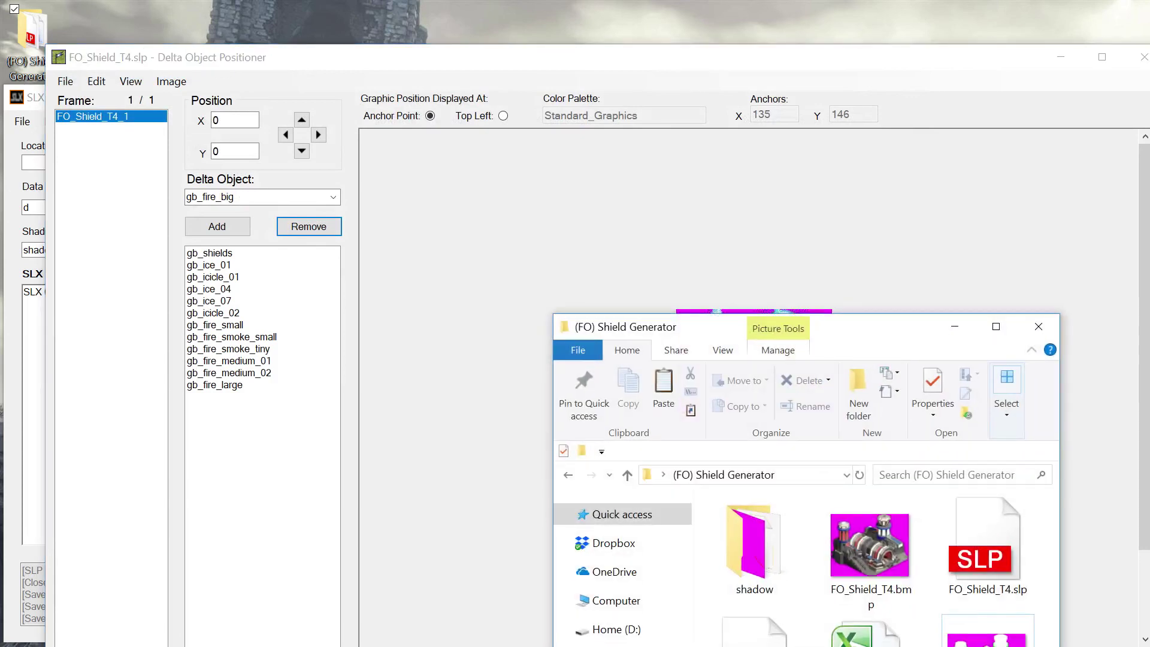
pyautogui.press('Down')
pyautogui.press('Return')
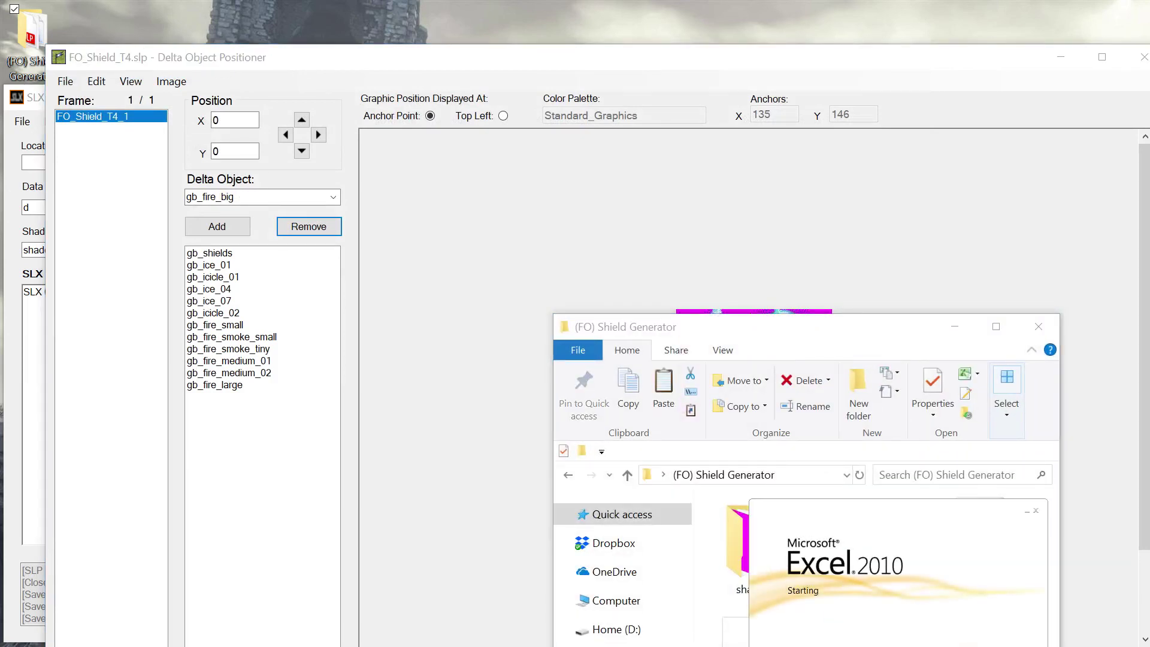